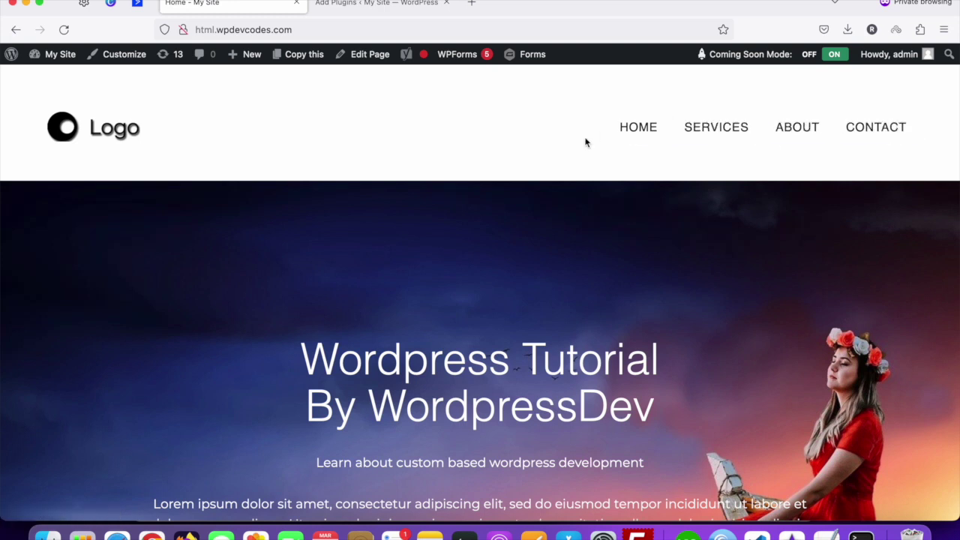
{"action": "scroll", "coordinate": [459, 265], "scroll_direction": "down", "scroll_amount": 10}
{"action": "scroll", "coordinate": [459, 265], "scroll_direction": "up", "scroll_amount": 10}
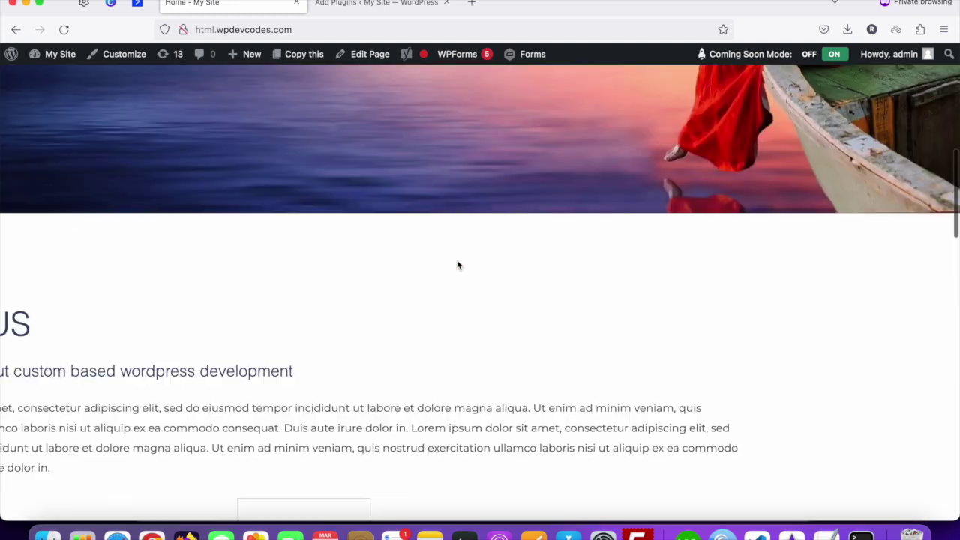
{"action": "scroll", "coordinate": [458, 264], "scroll_direction": "down", "scroll_amount": 2}
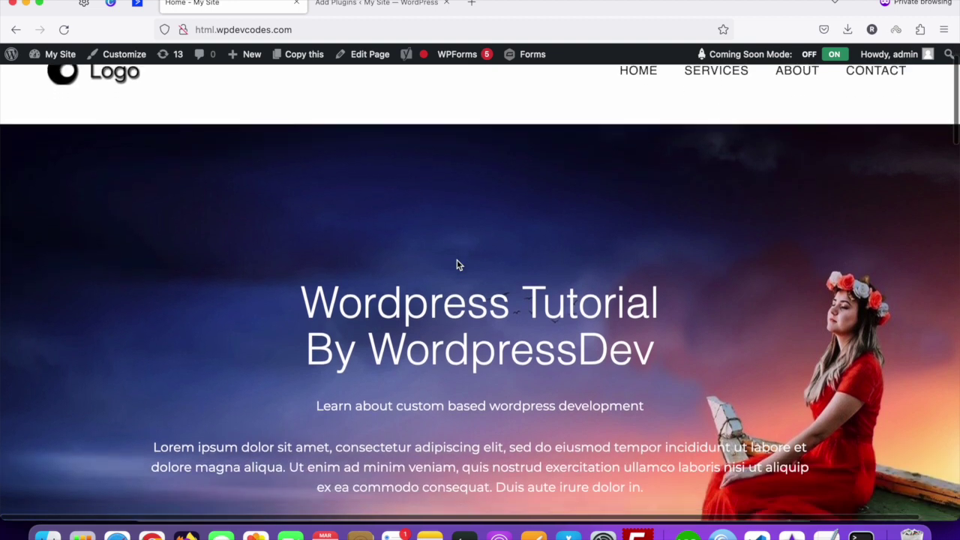
- Search the plugins available to add for "menu images"
{"action": "left_click", "coordinate": [356, 6]}
{"action": "scroll", "coordinate": [379, 275], "scroll_direction": "down", "scroll_amount": 5}
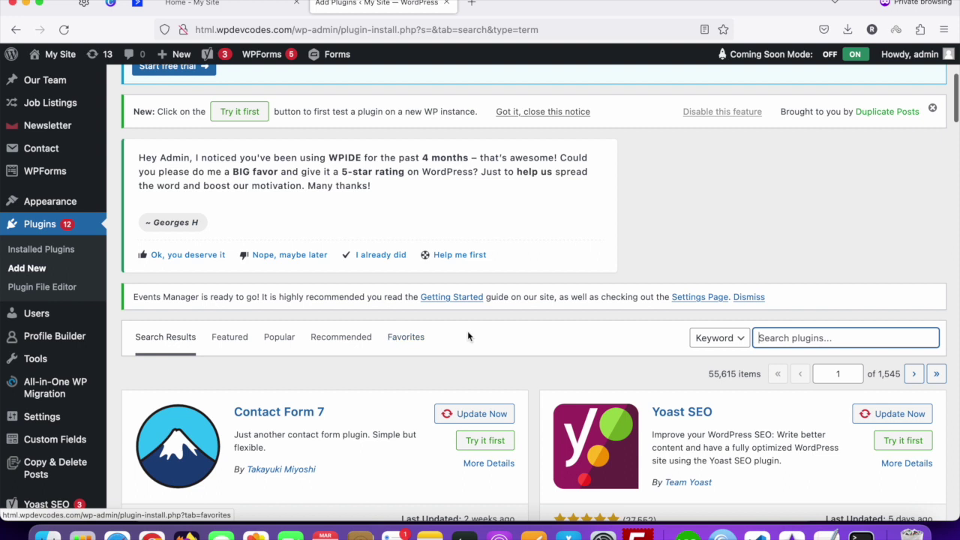
{"action": "scroll", "coordinate": [528, 352], "scroll_direction": "down", "scroll_amount": 2}
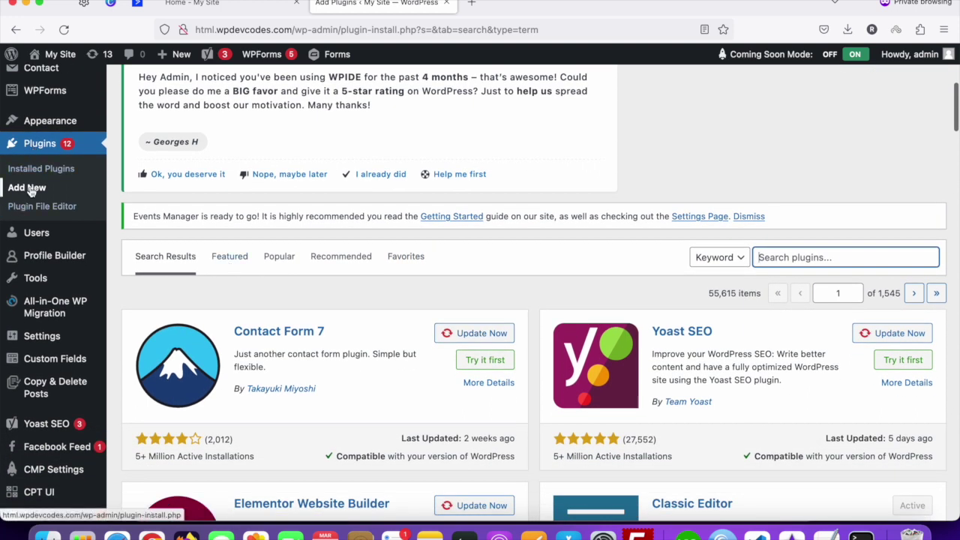
{"action": "left_click", "coordinate": [805, 258]}
{"action": "type", "text": "menu images"}
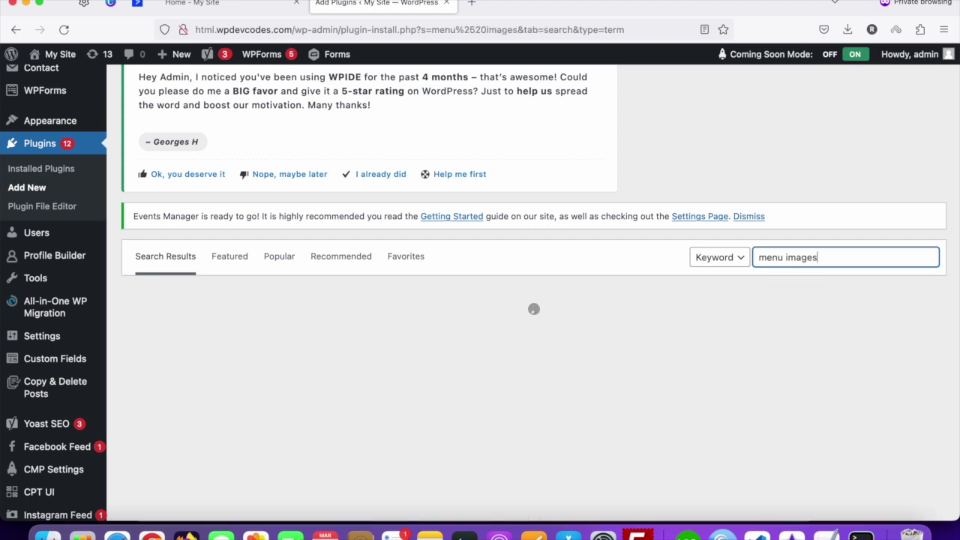
- Install and activate the "Menu Image, Icons made easy" plugin, skipping its e-mail notification opt-in
{"action": "scroll", "coordinate": [412, 280], "scroll_direction": "down", "scroll_amount": 5}
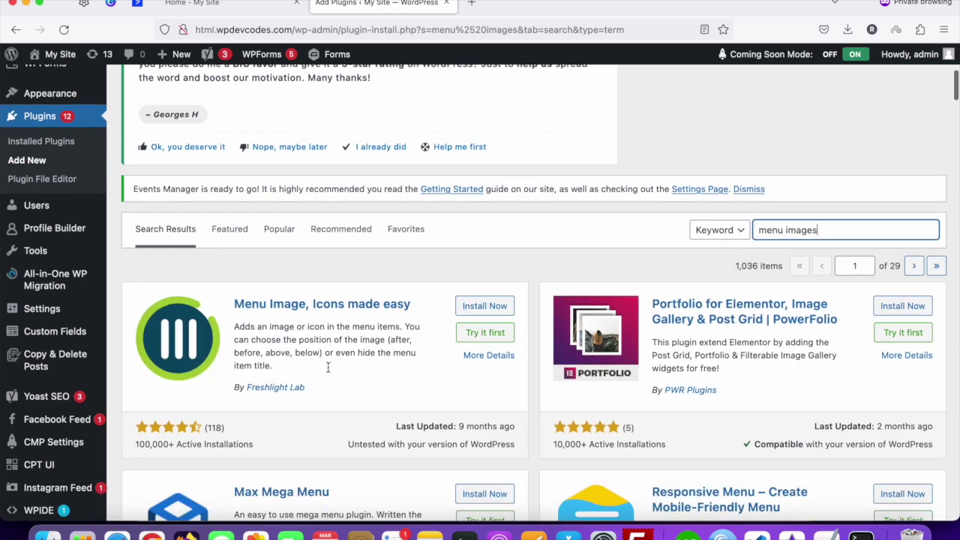
{"action": "scroll", "coordinate": [412, 279], "scroll_direction": "up", "scroll_amount": 5}
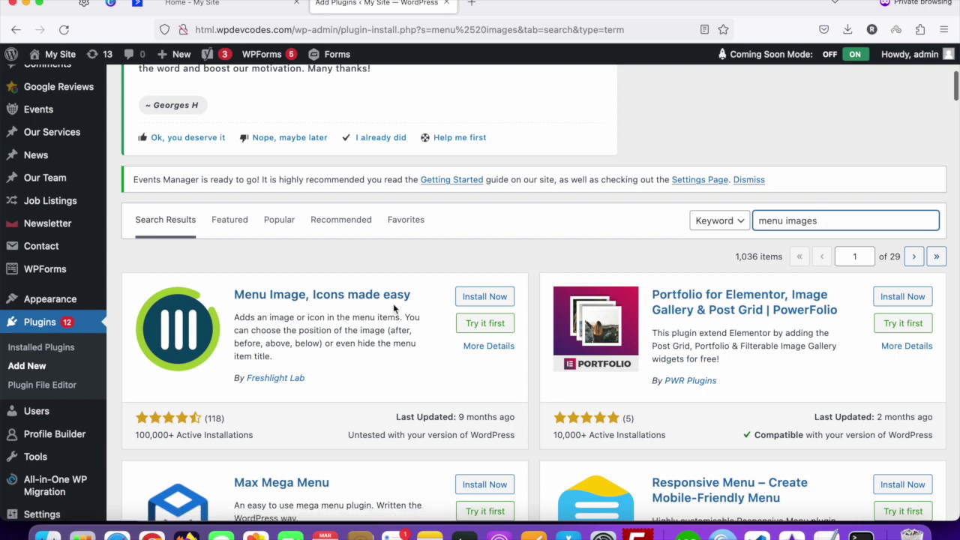
{"action": "left_click", "coordinate": [483, 298]}
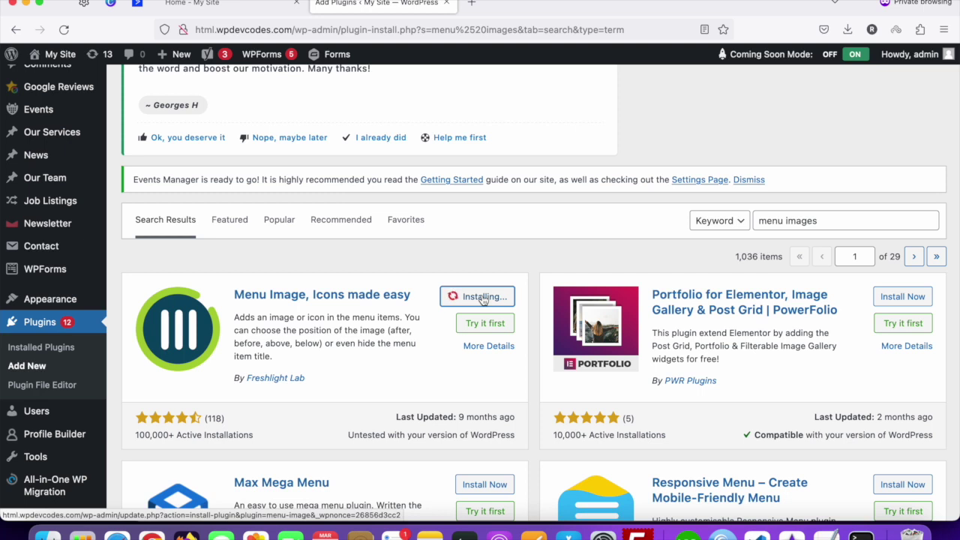
{"action": "left_click", "coordinate": [490, 300]}
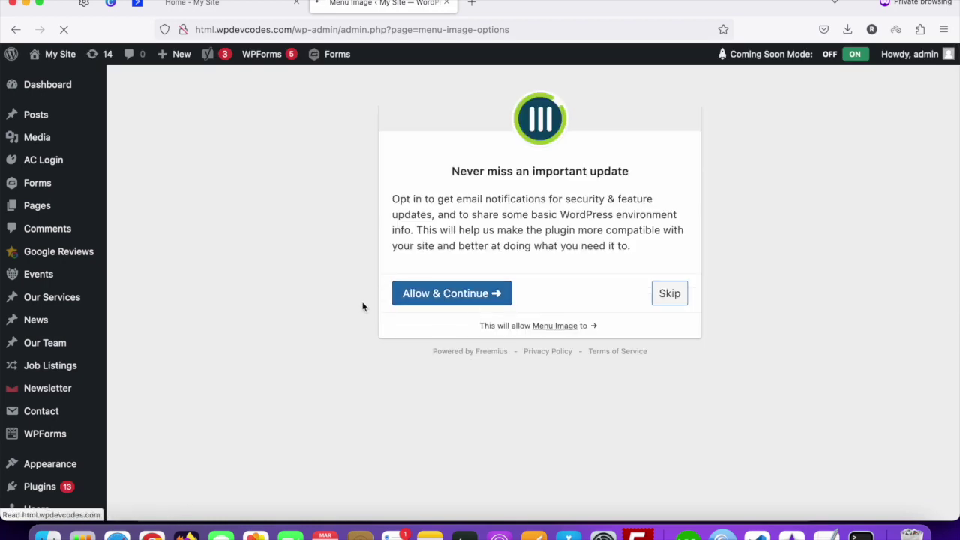
{"action": "left_click", "coordinate": [672, 294]}
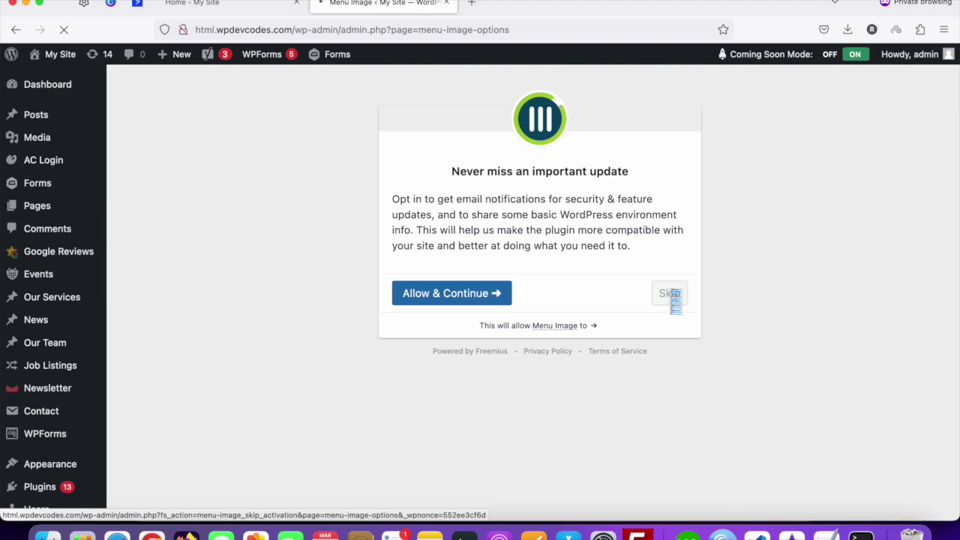
- Save the Menu Image settings with the image on hover field enabled
{"action": "scroll", "coordinate": [551, 309], "scroll_direction": "down", "scroll_amount": 5}
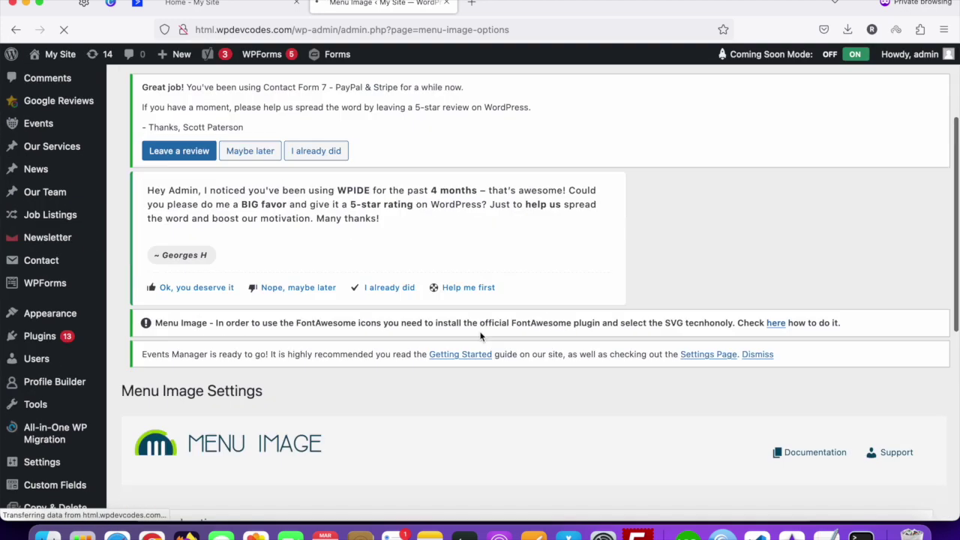
{"action": "scroll", "coordinate": [333, 339], "scroll_direction": "down", "scroll_amount": 3}
{"action": "scroll", "coordinate": [282, 333], "scroll_direction": "up", "scroll_amount": 2}
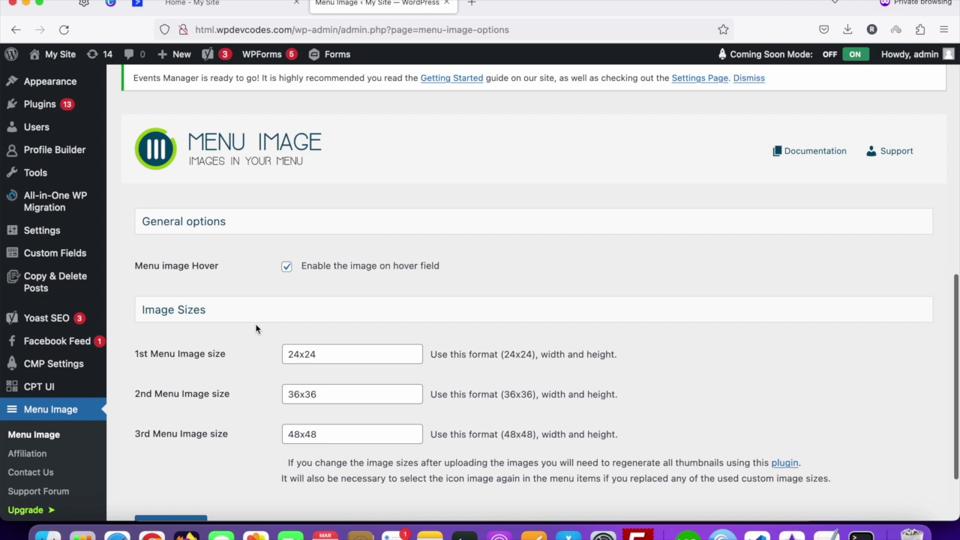
{"action": "scroll", "coordinate": [167, 238], "scroll_direction": "down", "scroll_amount": 2}
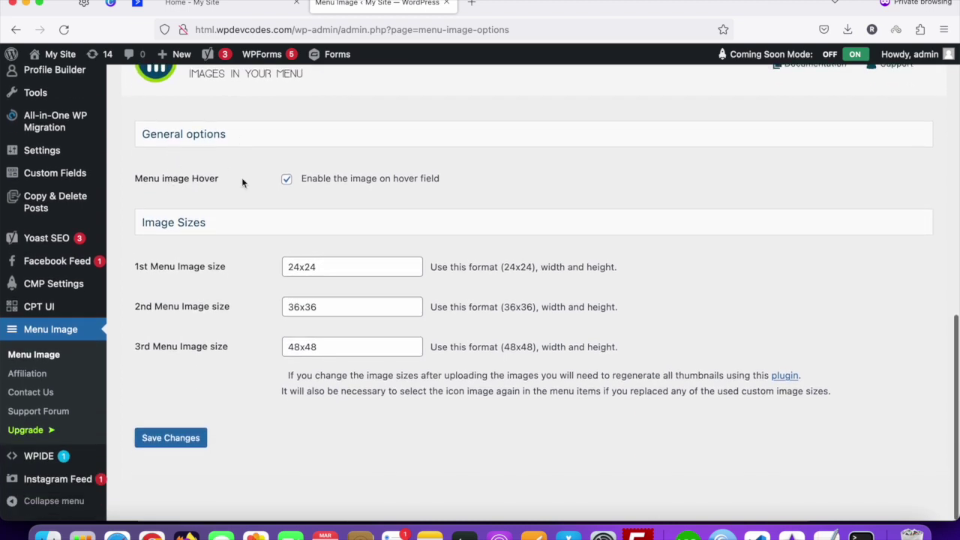
{"action": "left_click", "coordinate": [288, 180]}
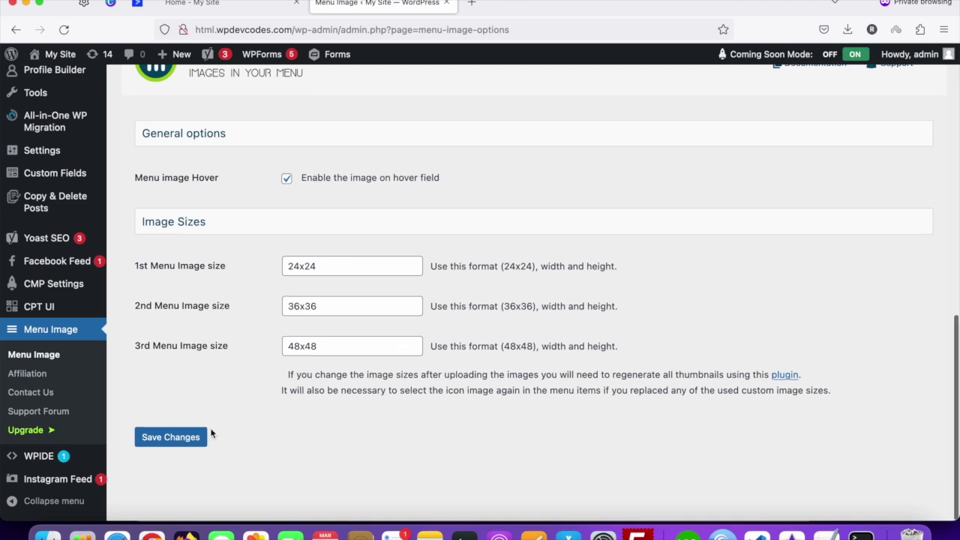
{"action": "left_click", "coordinate": [150, 440]}
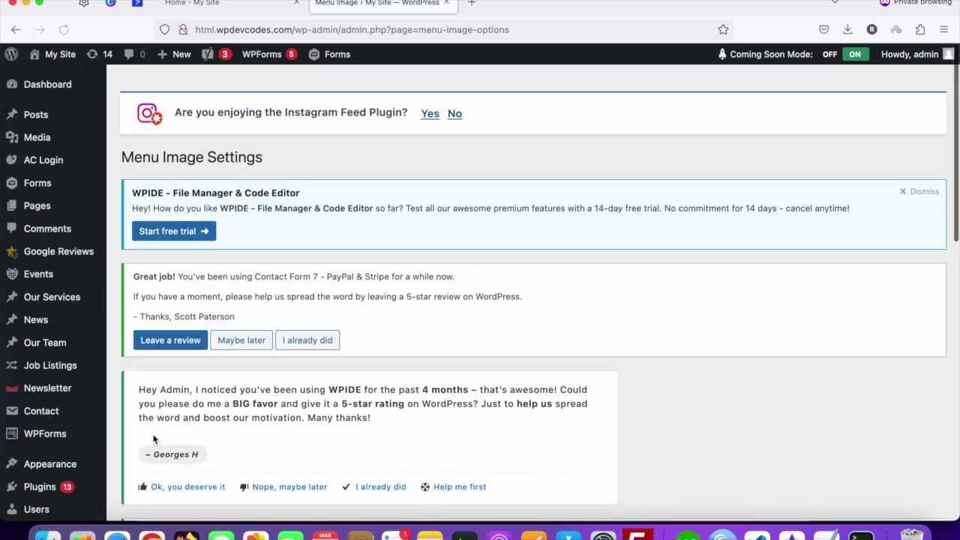
- Open the site's menu management page and check the header navigation on the home page
{"action": "scroll", "coordinate": [153, 440], "scroll_direction": "down", "scroll_amount": 5}
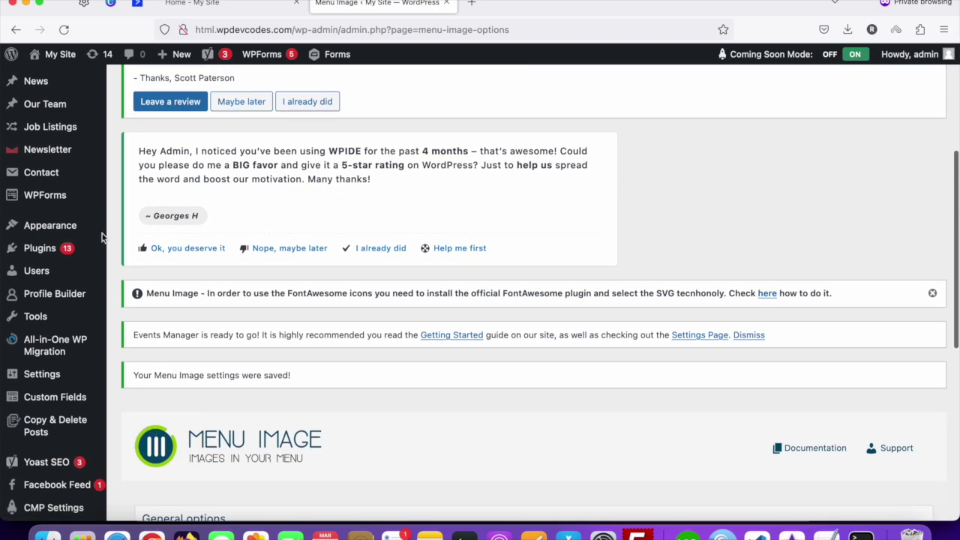
{"action": "mouse_move", "coordinate": [41, 231]}
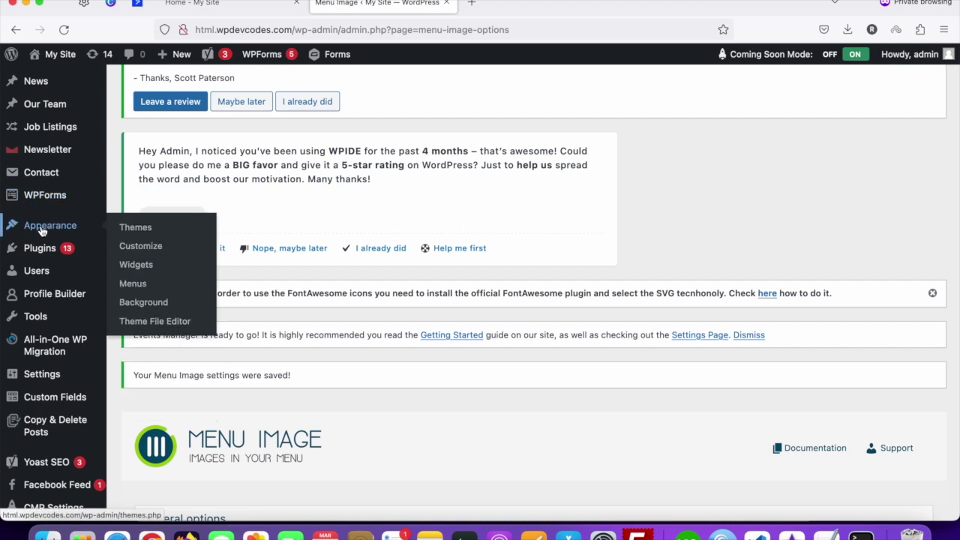
{"action": "left_click", "coordinate": [134, 290]}
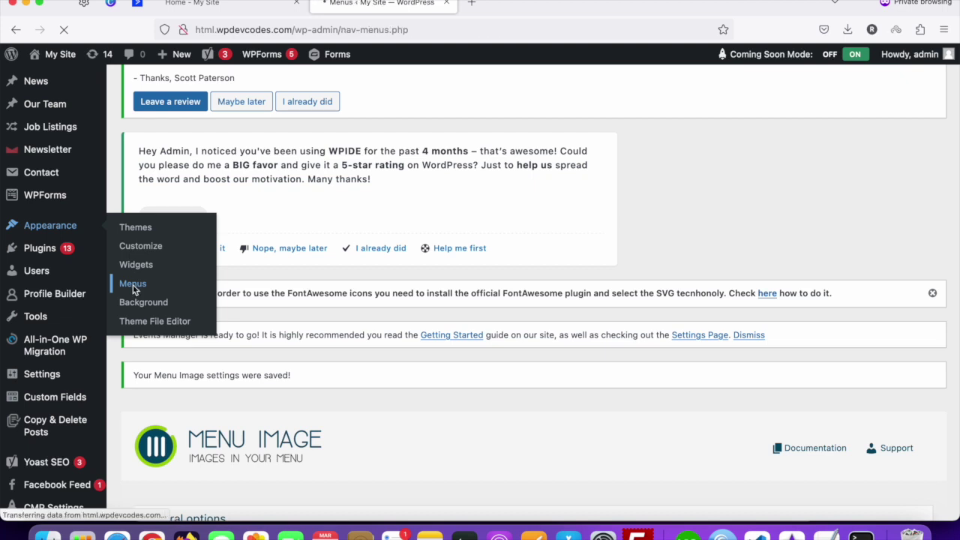
{"action": "key", "text": "ctrl+shift+Tab"}
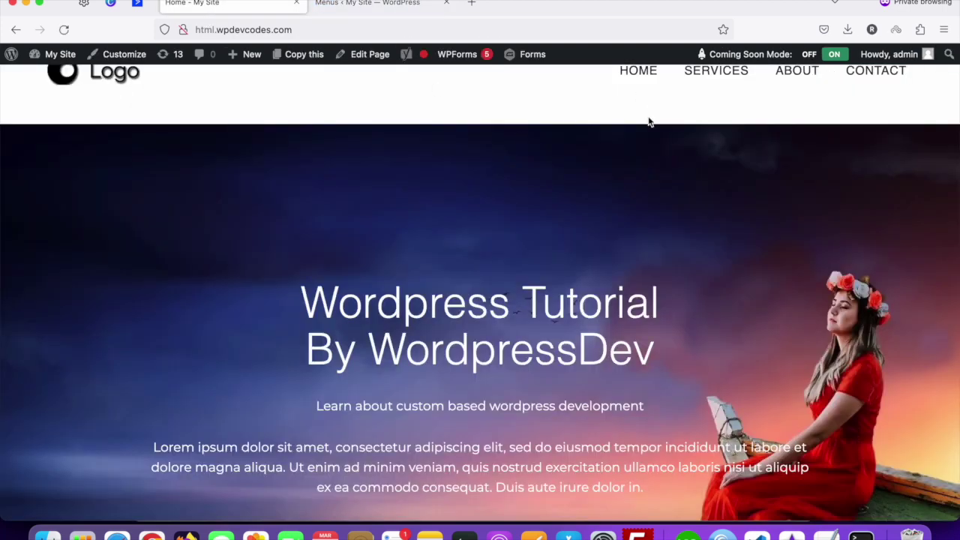
{"action": "scroll", "coordinate": [650, 122], "scroll_direction": "up", "scroll_amount": 2}
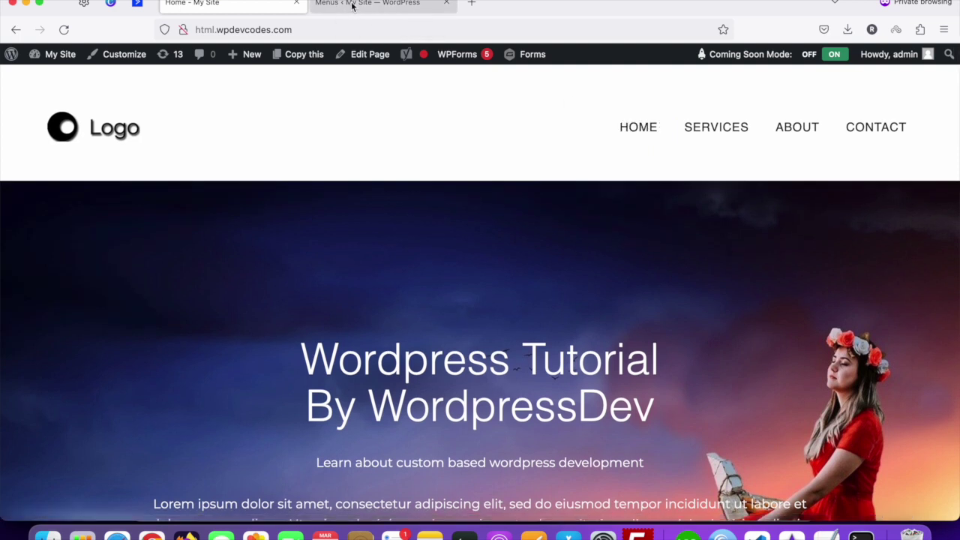
- Load the "Navigation (Header Menu, Footer Menu)" menu for editing
{"action": "left_click", "coordinate": [350, 5]}
{"action": "scroll", "coordinate": [349, 357], "scroll_direction": "down", "scroll_amount": 8}
{"action": "scroll", "coordinate": [349, 357], "scroll_direction": "down", "scroll_amount": 5}
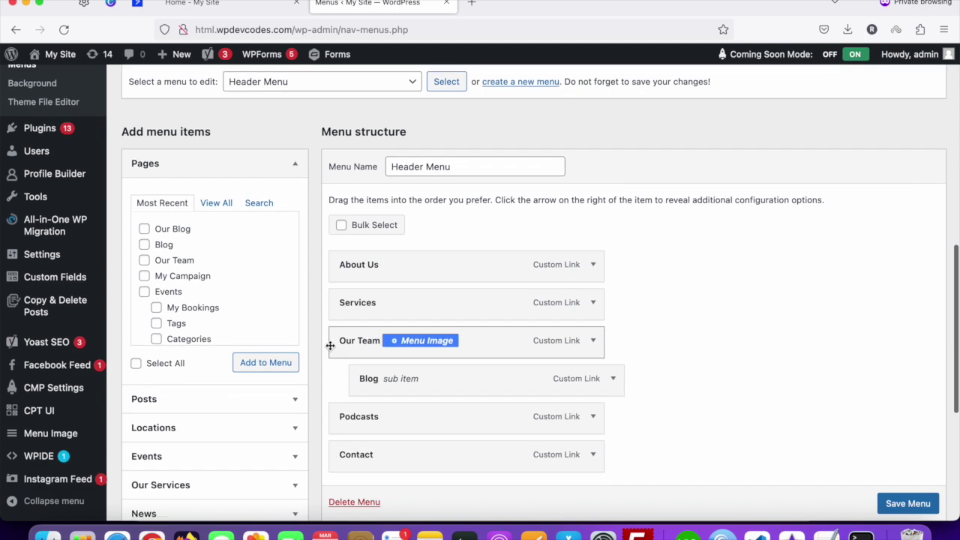
{"action": "scroll", "coordinate": [325, 190], "scroll_direction": "up", "scroll_amount": 3}
{"action": "left_click", "coordinate": [324, 178]}
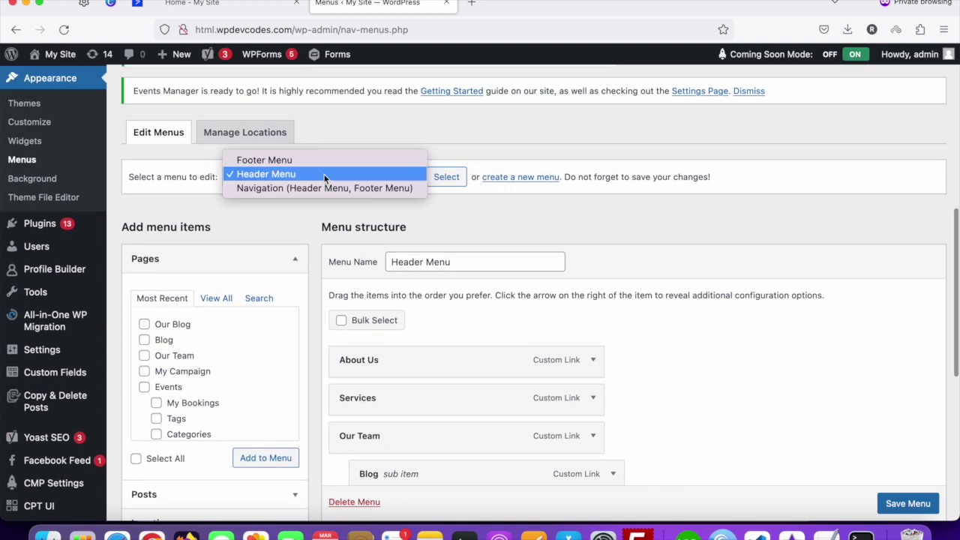
{"action": "left_click", "coordinate": [317, 189]}
{"action": "left_click", "coordinate": [443, 177]}
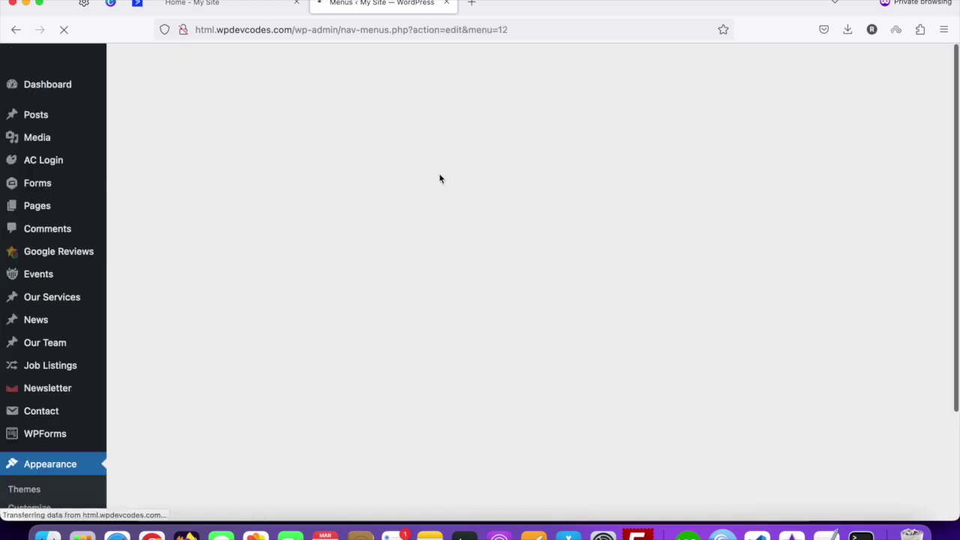
- Open the Home menu item's image and icon settings and choose to use an icon
{"action": "scroll", "coordinate": [404, 268], "scroll_direction": "down", "scroll_amount": 1}
{"action": "scroll", "coordinate": [404, 269], "scroll_direction": "down", "scroll_amount": 10}
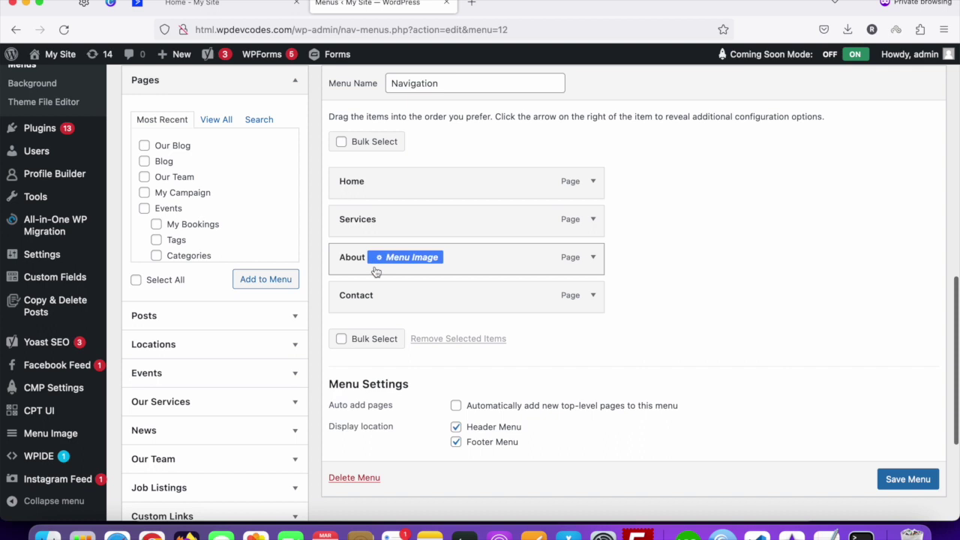
{"action": "left_click", "coordinate": [593, 182]}
{"action": "scroll", "coordinate": [512, 269], "scroll_direction": "down", "scroll_amount": 2}
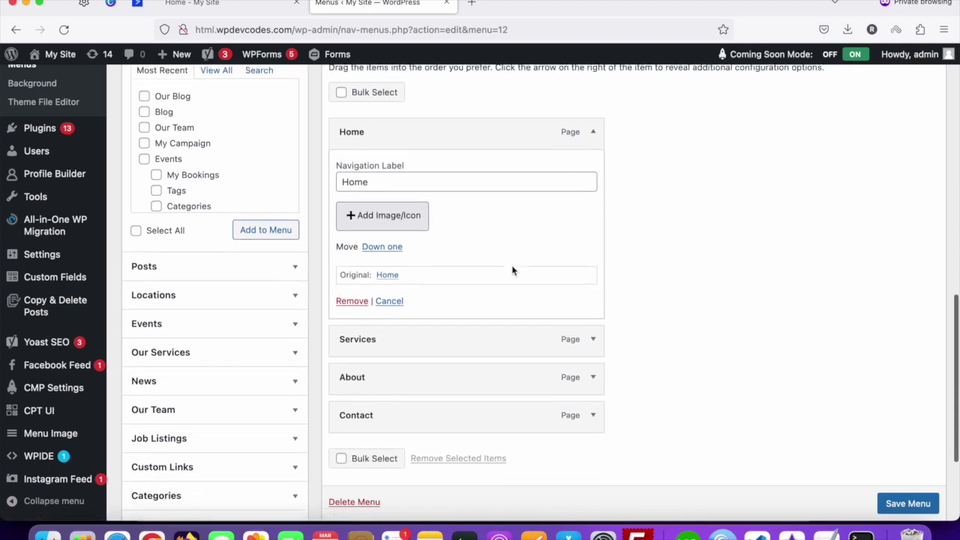
{"action": "left_click", "coordinate": [375, 204]}
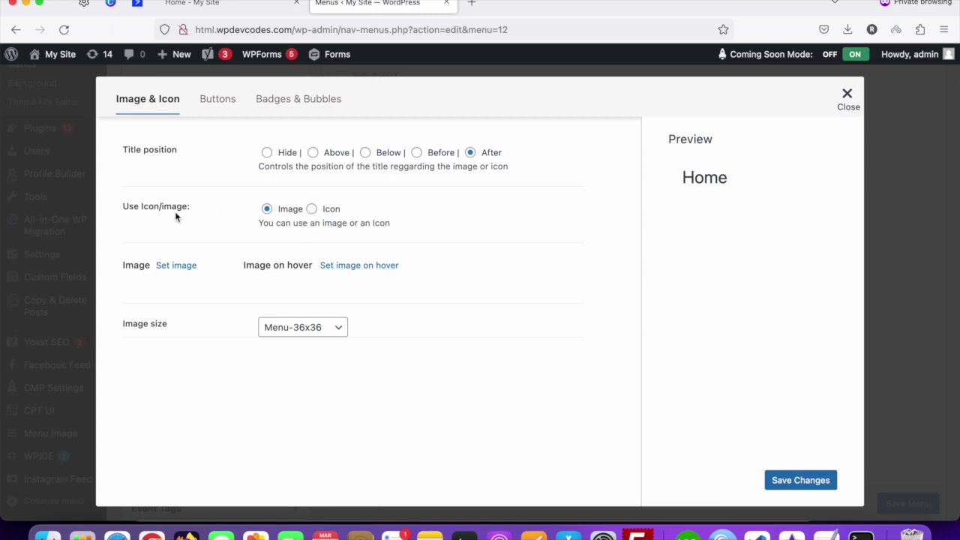
{"action": "left_click", "coordinate": [312, 209]}
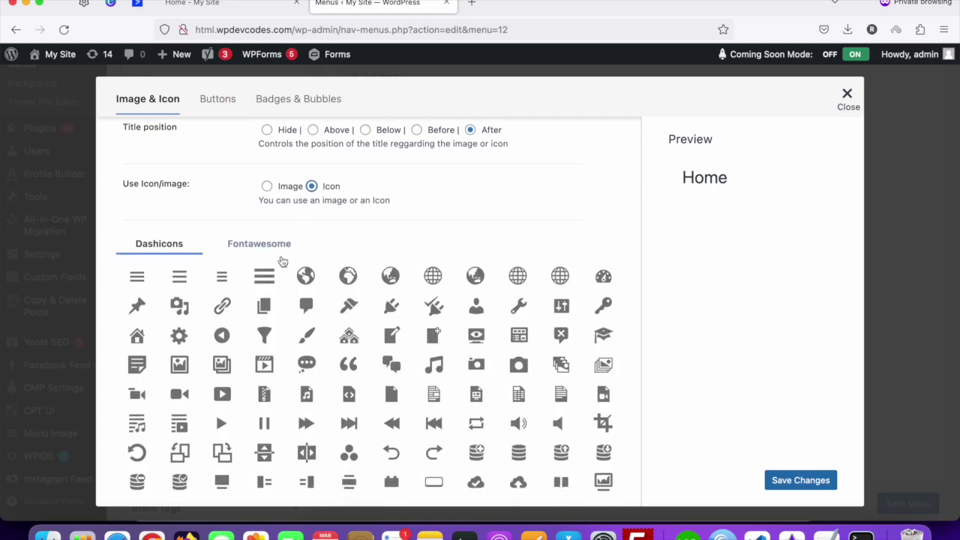
- Choose the single house icon from the Dashicons set for the Home menu item
{"action": "scroll", "coordinate": [346, 285], "scroll_direction": "down", "scroll_amount": 2}
{"action": "scroll", "coordinate": [420, 300], "scroll_direction": "up", "scroll_amount": 3}
{"action": "scroll", "coordinate": [337, 240], "scroll_direction": "up", "scroll_amount": 2}
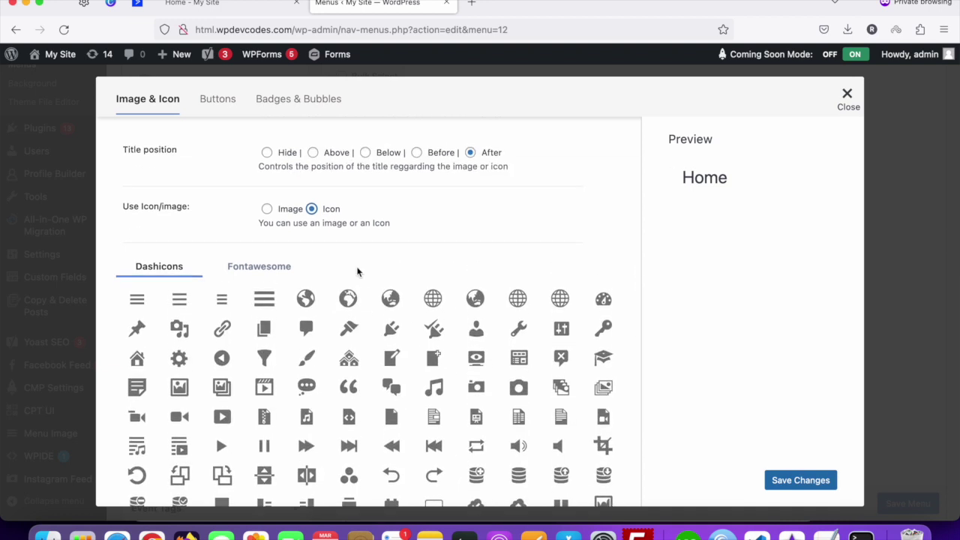
{"action": "scroll", "coordinate": [358, 273], "scroll_direction": "down", "scroll_amount": 2}
{"action": "scroll", "coordinate": [346, 319], "scroll_direction": "down", "scroll_amount": 2}
{"action": "scroll", "coordinate": [346, 320], "scroll_direction": "down", "scroll_amount": 1}
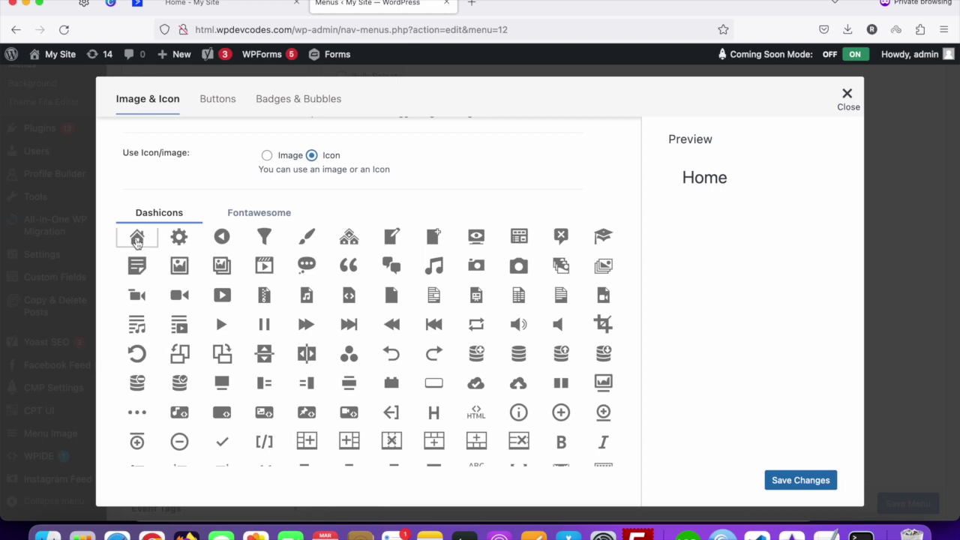
{"action": "left_click", "coordinate": [137, 243]}
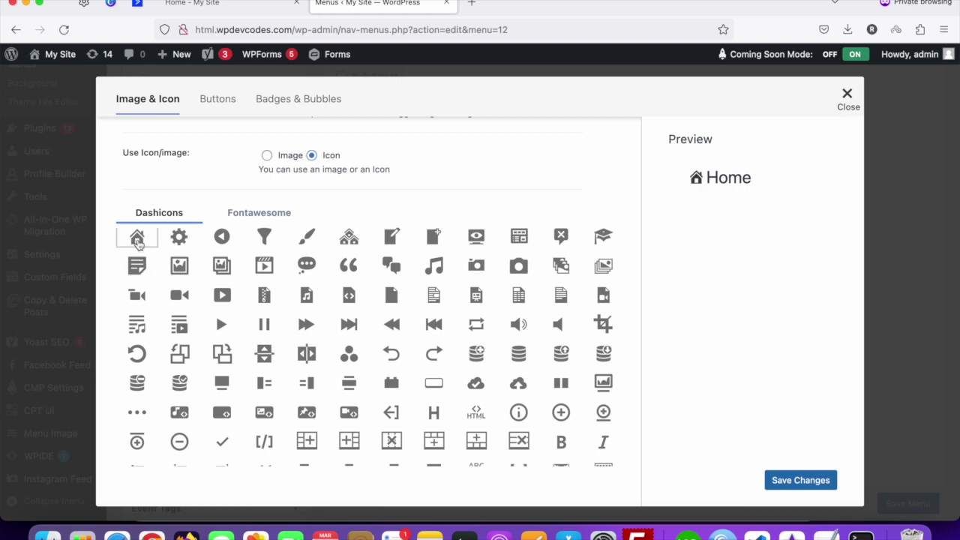
- Switch the Home item's title position to Before and back to After, and save and close its icon settings
{"action": "scroll", "coordinate": [383, 223], "scroll_direction": "up", "scroll_amount": 2}
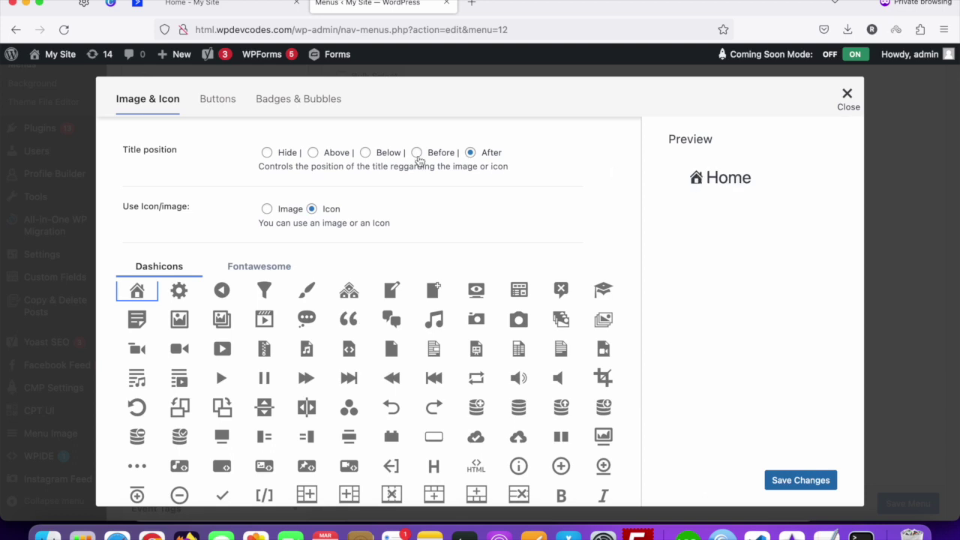
{"action": "left_click", "coordinate": [417, 153]}
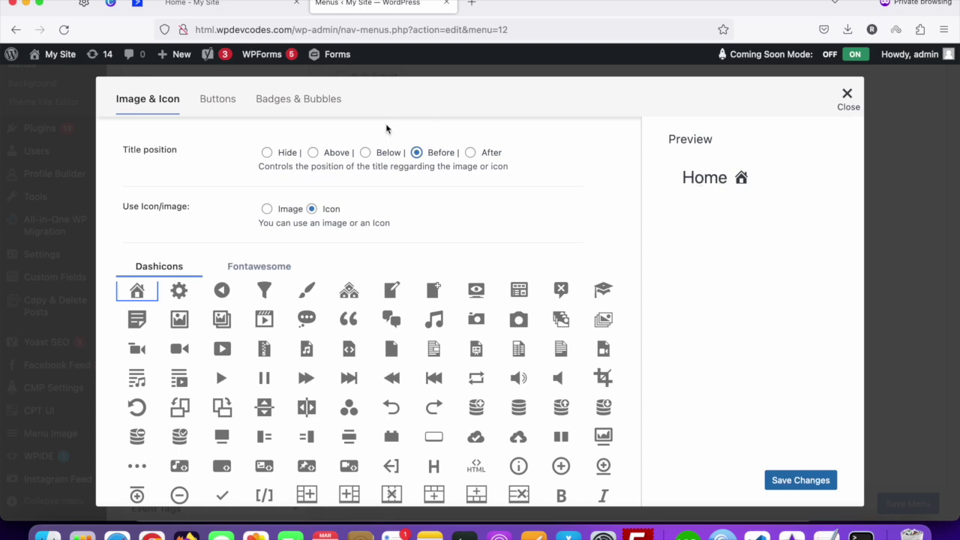
{"action": "left_click", "coordinate": [470, 152]}
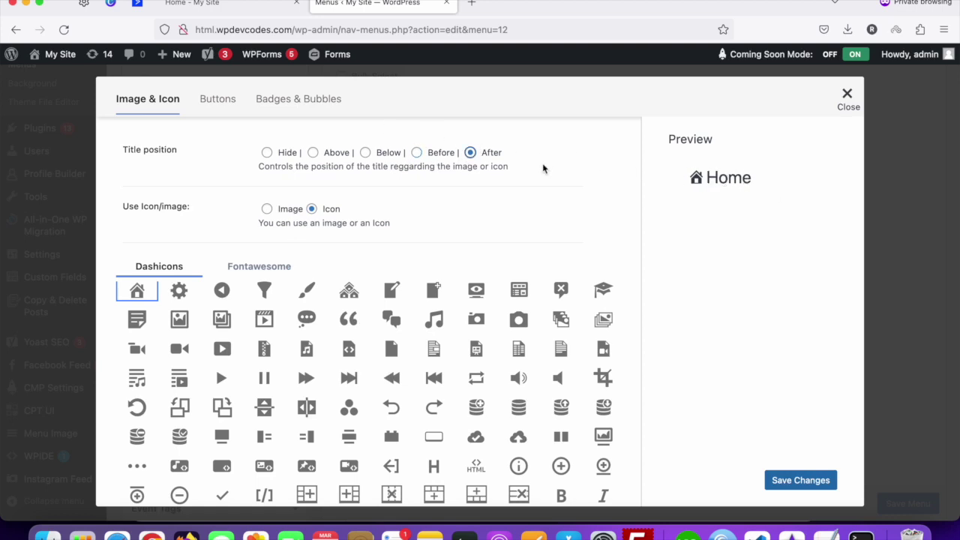
{"action": "left_click", "coordinate": [799, 481]}
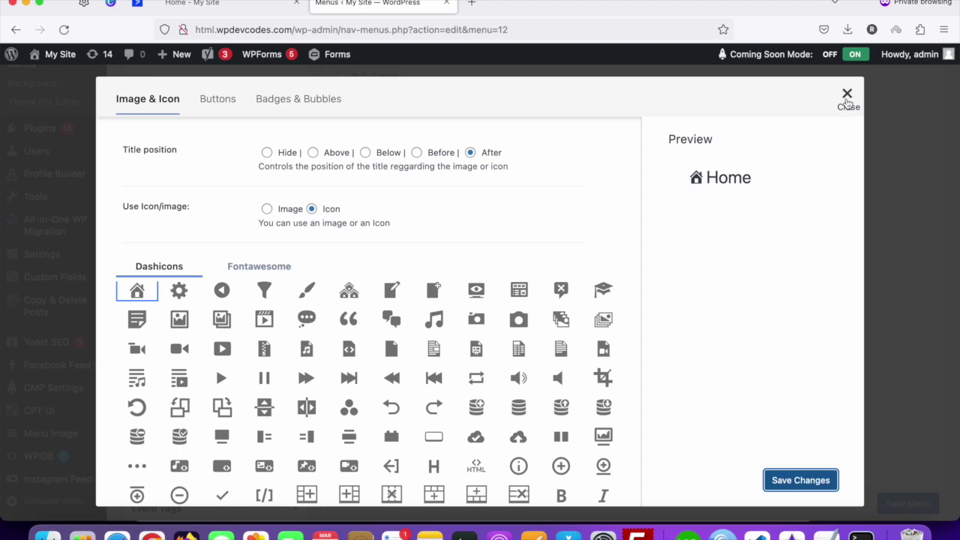
{"action": "left_click", "coordinate": [847, 94]}
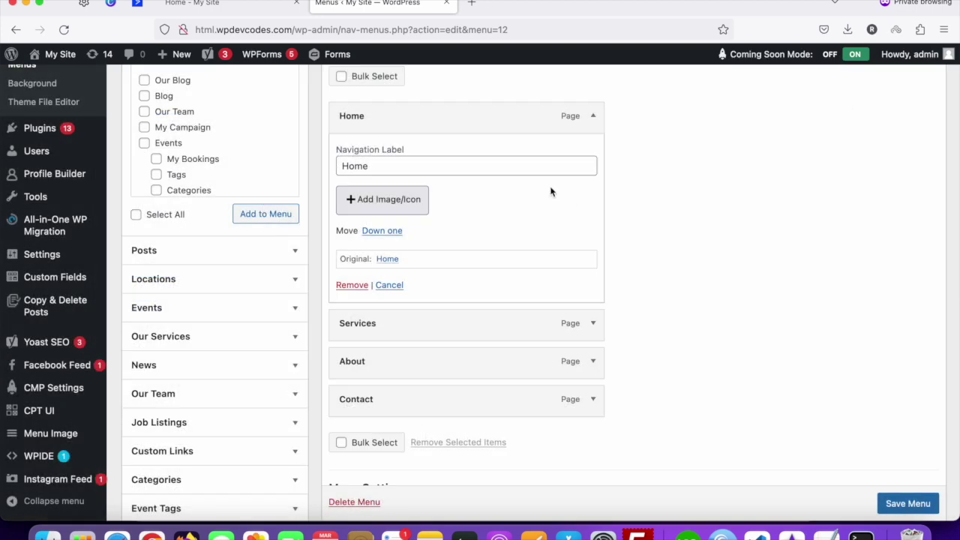
- Collapse the Home item, open the Services menu item's image and icon settings, and choose to use an icon
{"action": "left_click", "coordinate": [598, 117]}
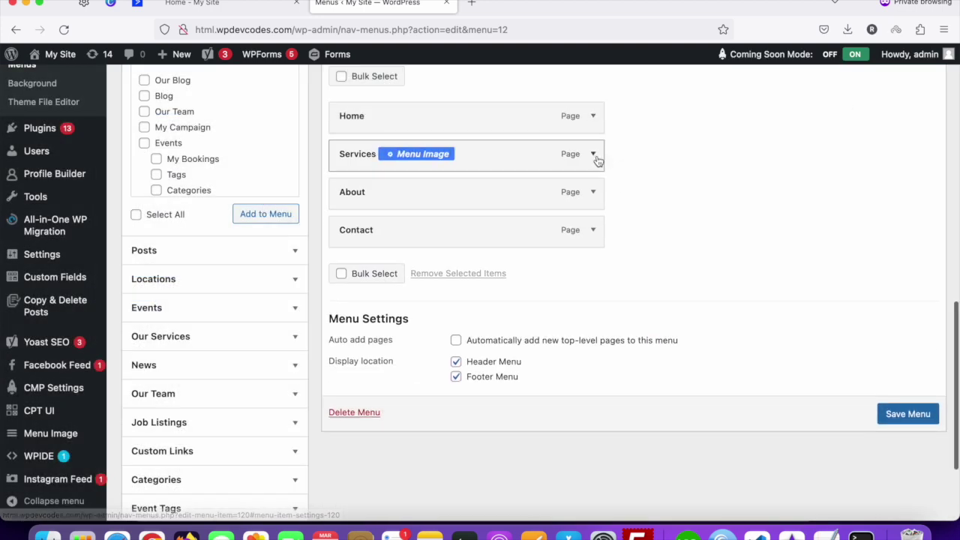
{"action": "left_click", "coordinate": [593, 155]}
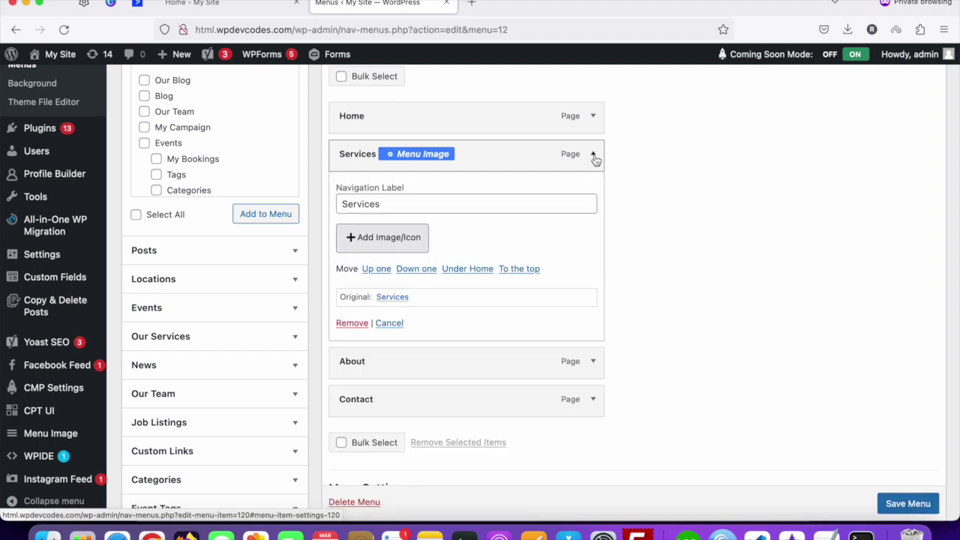
{"action": "left_click", "coordinate": [594, 155]}
{"action": "left_click", "coordinate": [593, 155]}
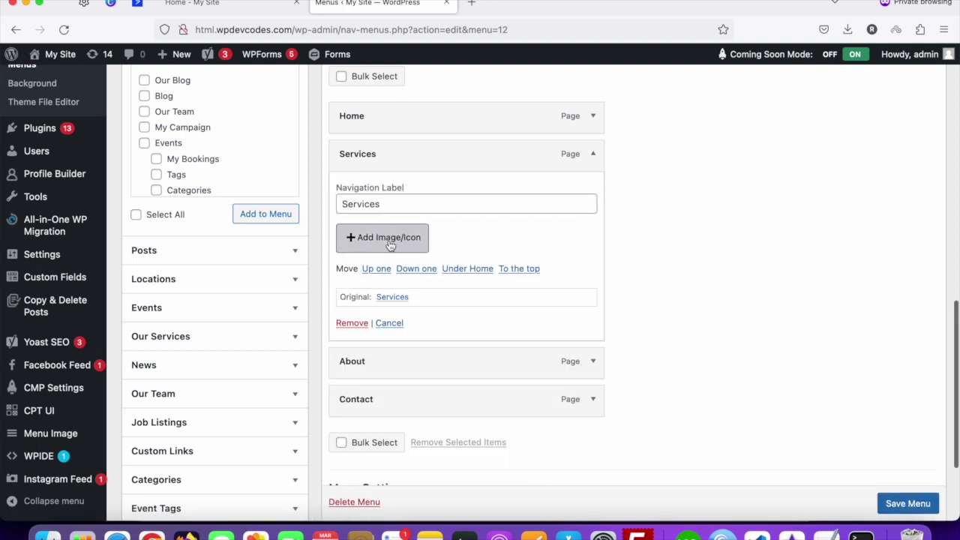
{"action": "left_click", "coordinate": [387, 240]}
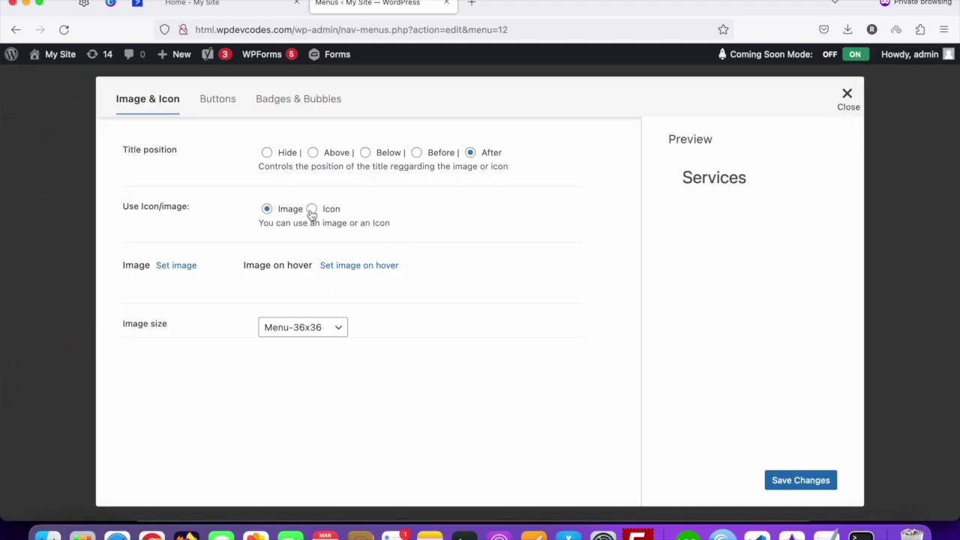
{"action": "left_click", "coordinate": [311, 210]}
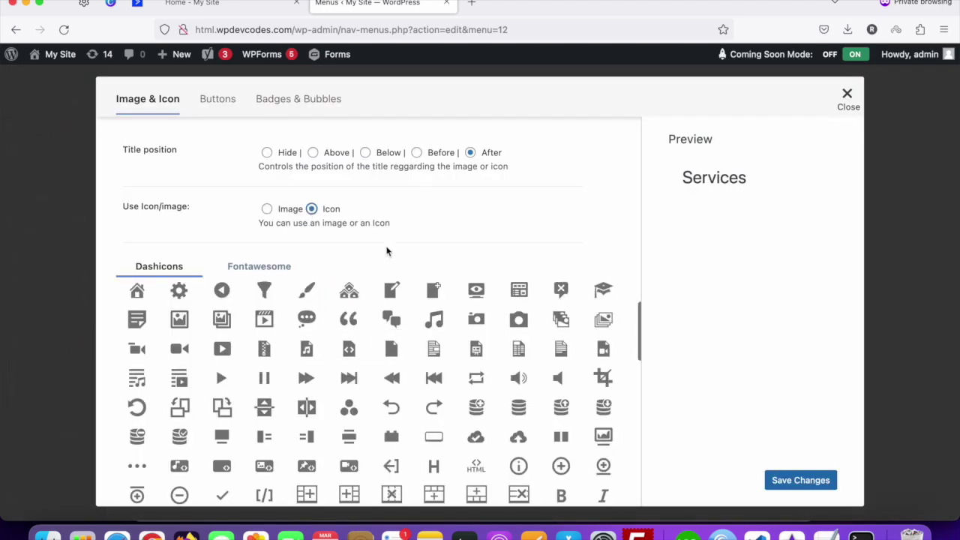
- Choose the circled checkmark from the Dashicons set for the Services menu item, and save and close its icon settings
{"action": "scroll", "coordinate": [388, 252], "scroll_direction": "down", "scroll_amount": 1}
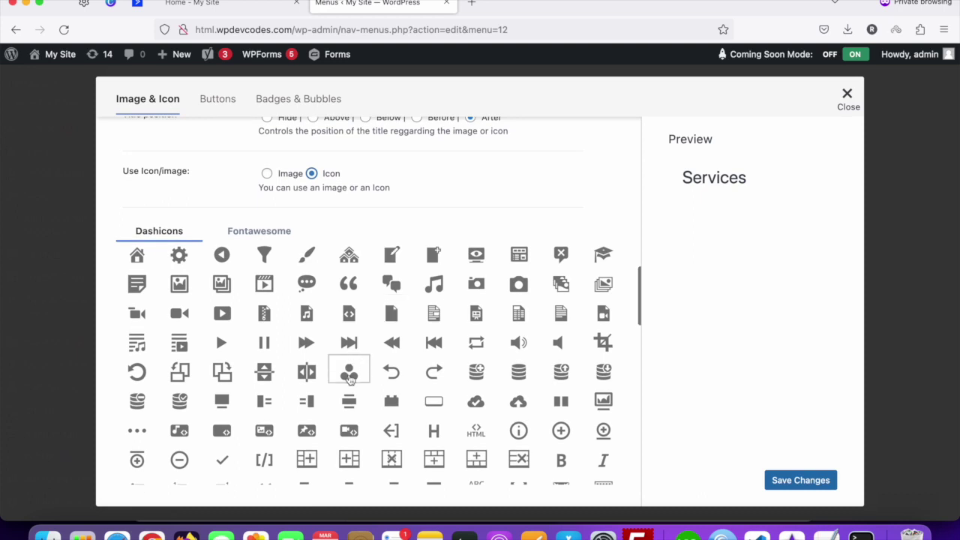
{"action": "scroll", "coordinate": [349, 379], "scroll_direction": "down", "scroll_amount": 1}
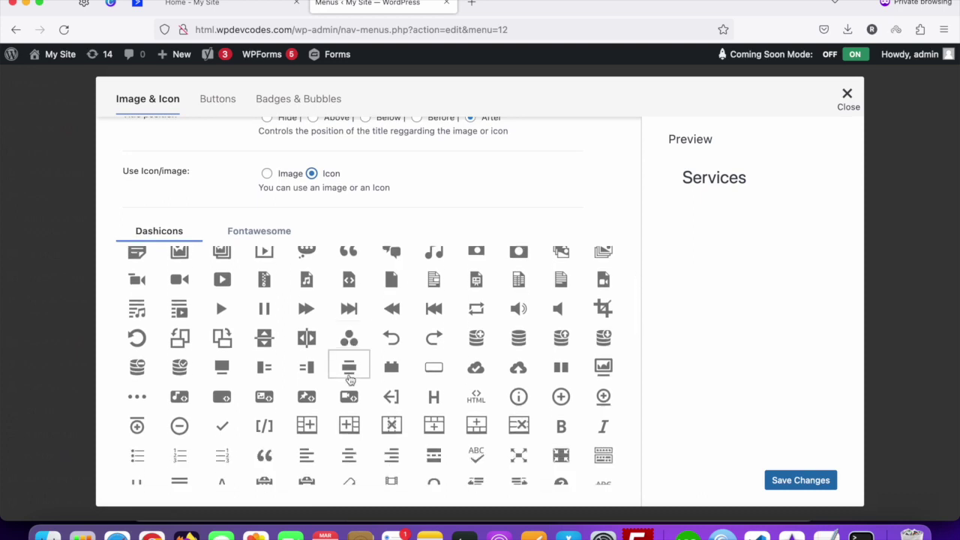
{"action": "scroll", "coordinate": [349, 379], "scroll_direction": "down", "scroll_amount": 4}
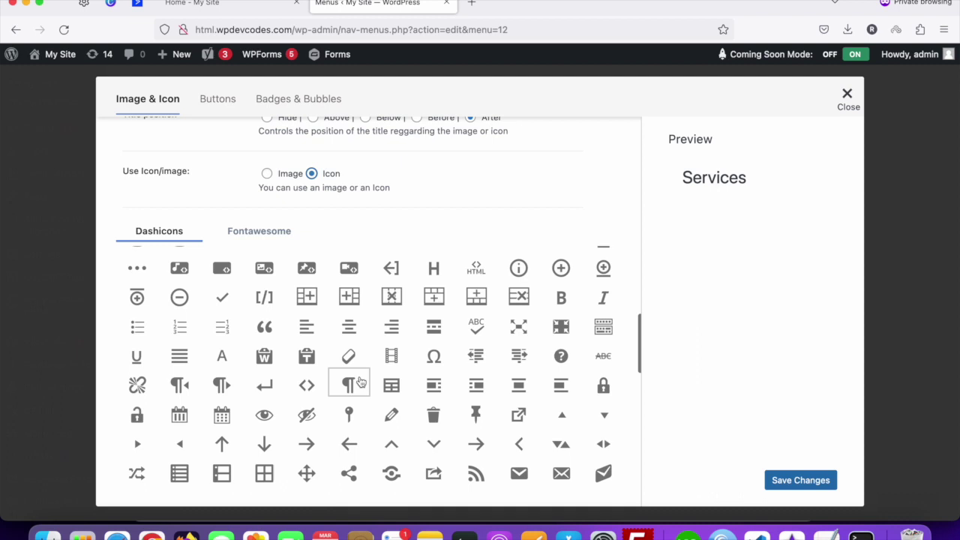
{"action": "scroll", "coordinate": [370, 387], "scroll_direction": "down", "scroll_amount": 2}
{"action": "scroll", "coordinate": [372, 388], "scroll_direction": "down", "scroll_amount": 10}
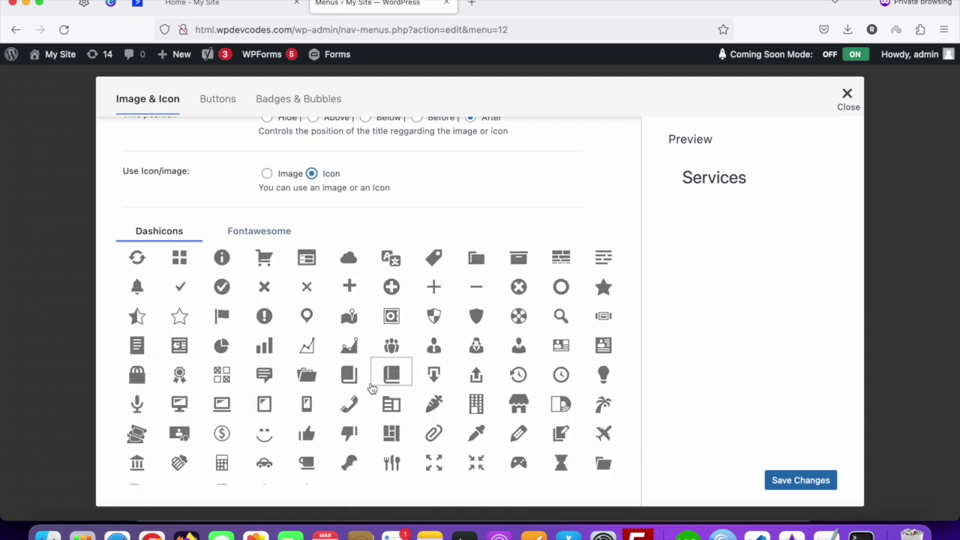
{"action": "left_click", "coordinate": [220, 292]}
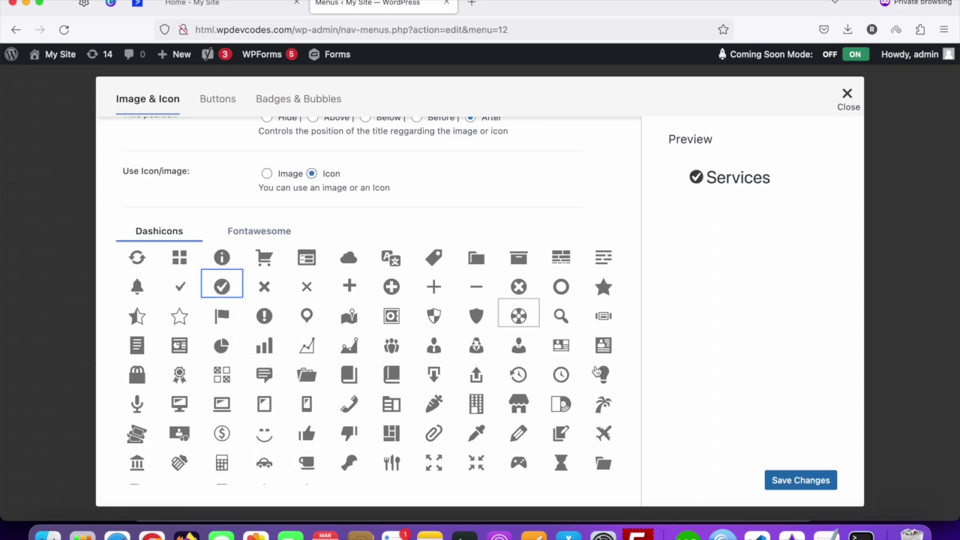
{"action": "left_click", "coordinate": [799, 483]}
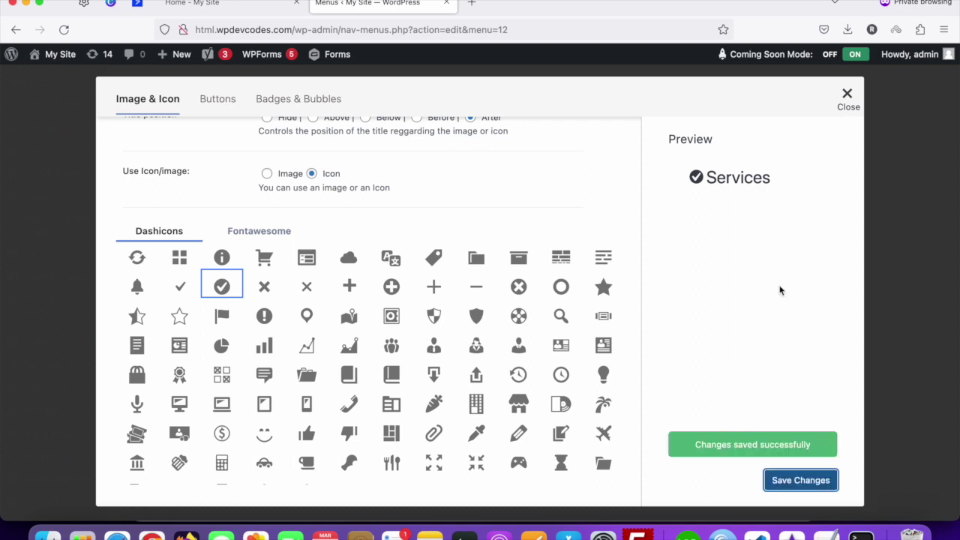
{"action": "left_click", "coordinate": [847, 96]}
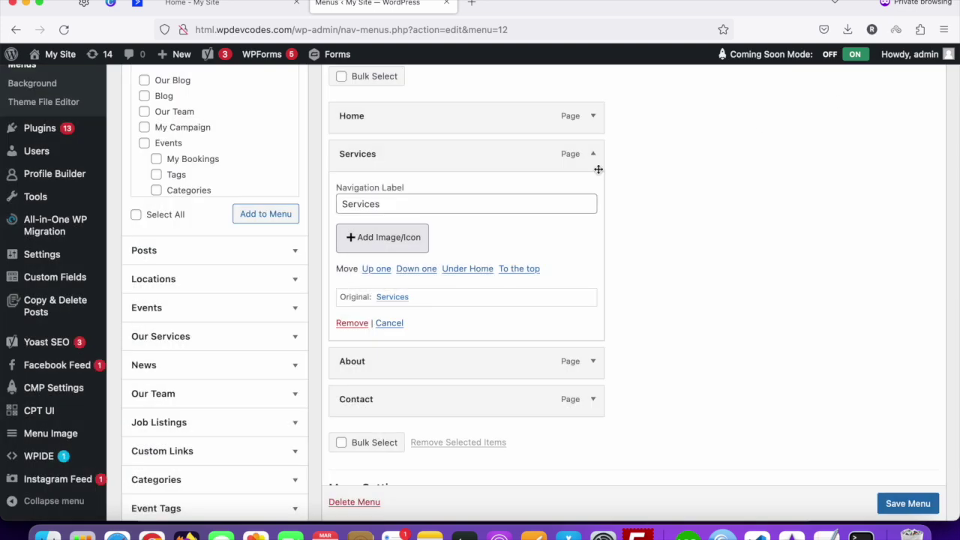
- Collapse the Services item, open the About menu item's image and icon settings, and choose to use an icon
{"action": "left_click", "coordinate": [593, 155]}
{"action": "left_click", "coordinate": [594, 195]}
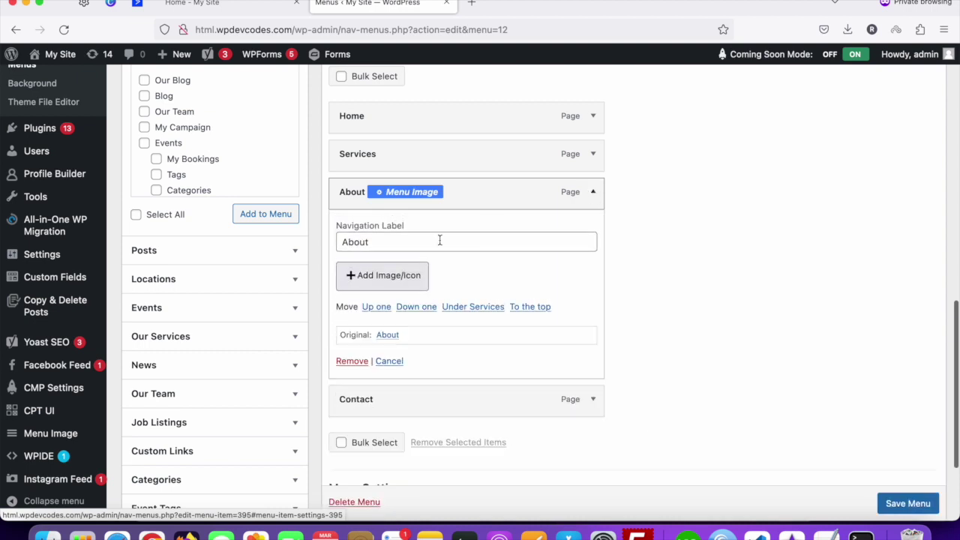
{"action": "left_click", "coordinate": [380, 278]}
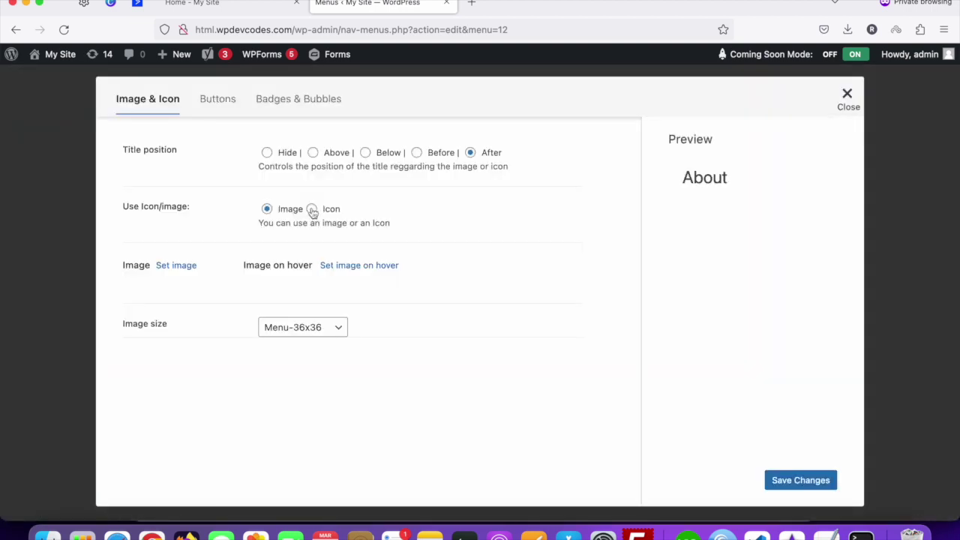
{"action": "left_click", "coordinate": [314, 211]}
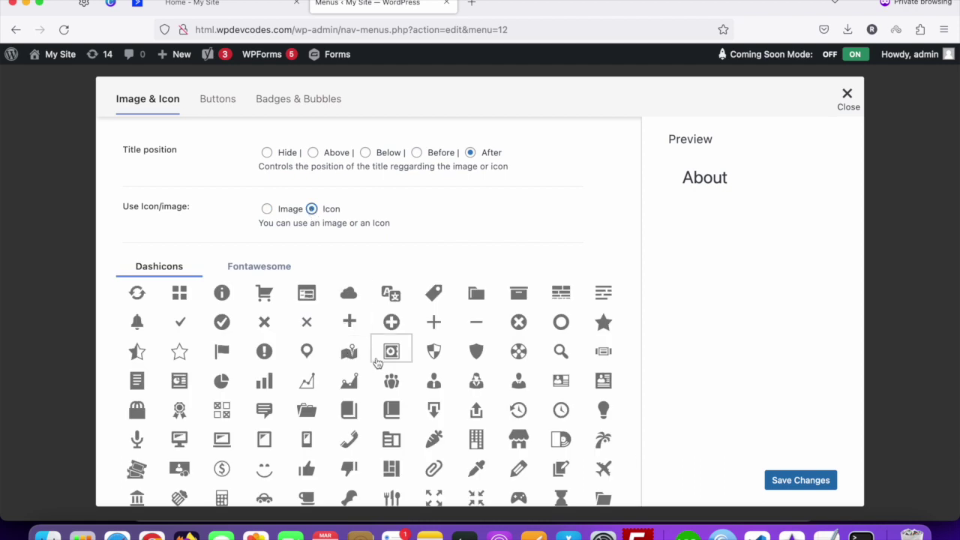
- Try the page-and-pencil Dashicon for the About item, replace it with the single-person icon, and save and close its icon settings
{"action": "scroll", "coordinate": [396, 387], "scroll_direction": "down", "scroll_amount": 1}
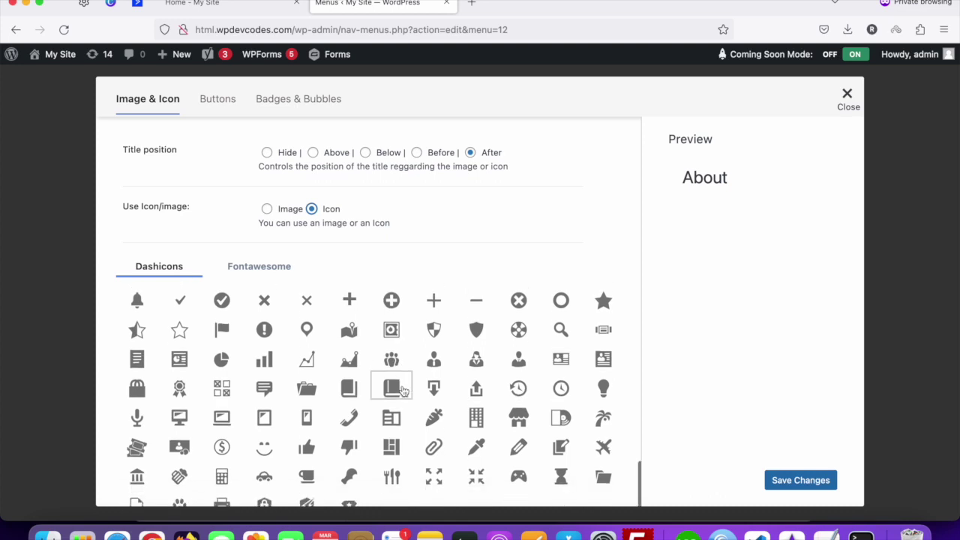
{"action": "left_click", "coordinate": [561, 450]}
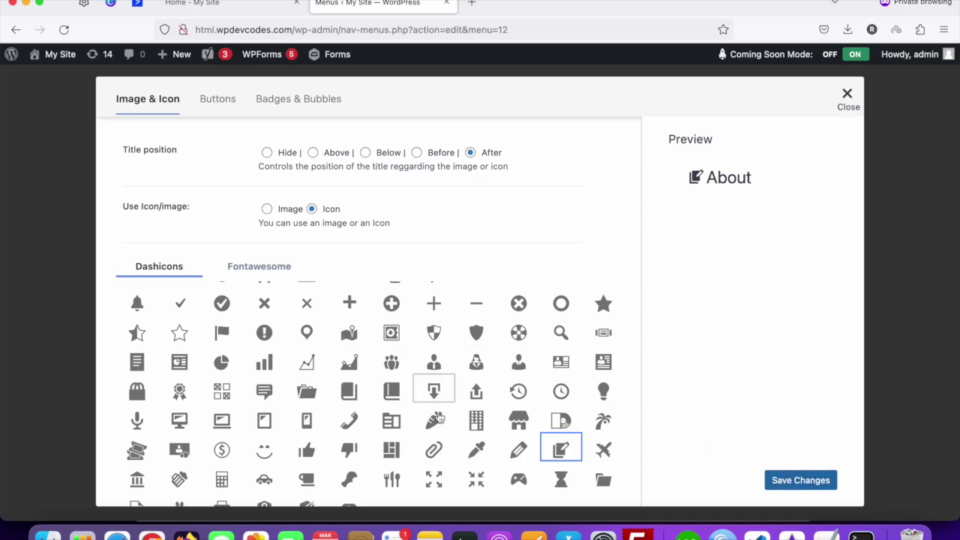
{"action": "scroll", "coordinate": [437, 423], "scroll_direction": "down", "scroll_amount": 3}
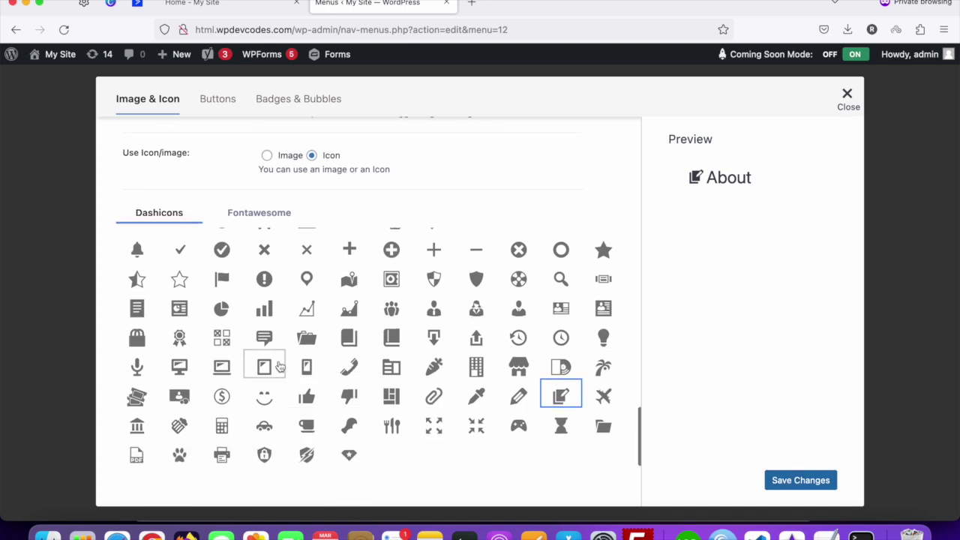
{"action": "scroll", "coordinate": [279, 366], "scroll_direction": "up", "scroll_amount": 5}
{"action": "scroll", "coordinate": [279, 366], "scroll_direction": "up", "scroll_amount": 3}
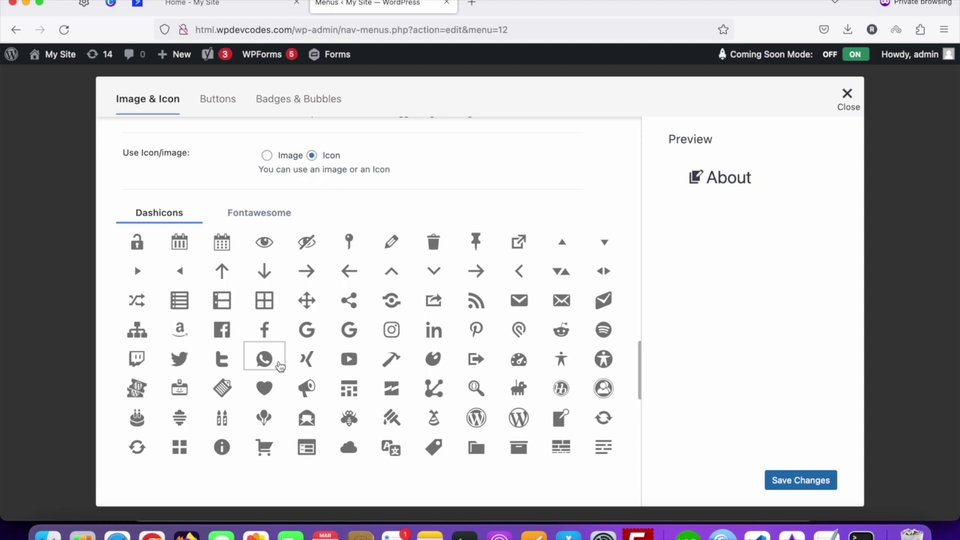
{"action": "scroll", "coordinate": [279, 366], "scroll_direction": "up", "scroll_amount": 8}
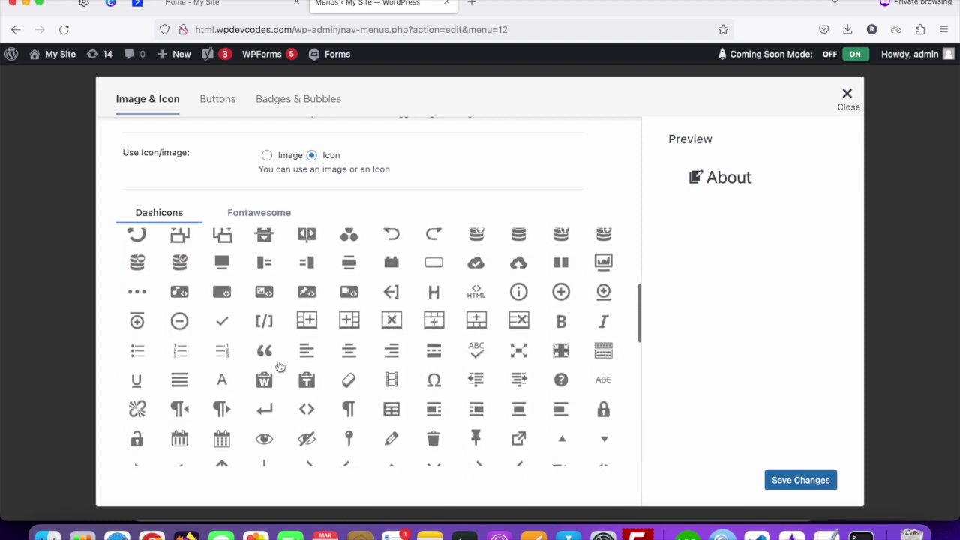
{"action": "scroll", "coordinate": [375, 338], "scroll_direction": "up", "scroll_amount": 5}
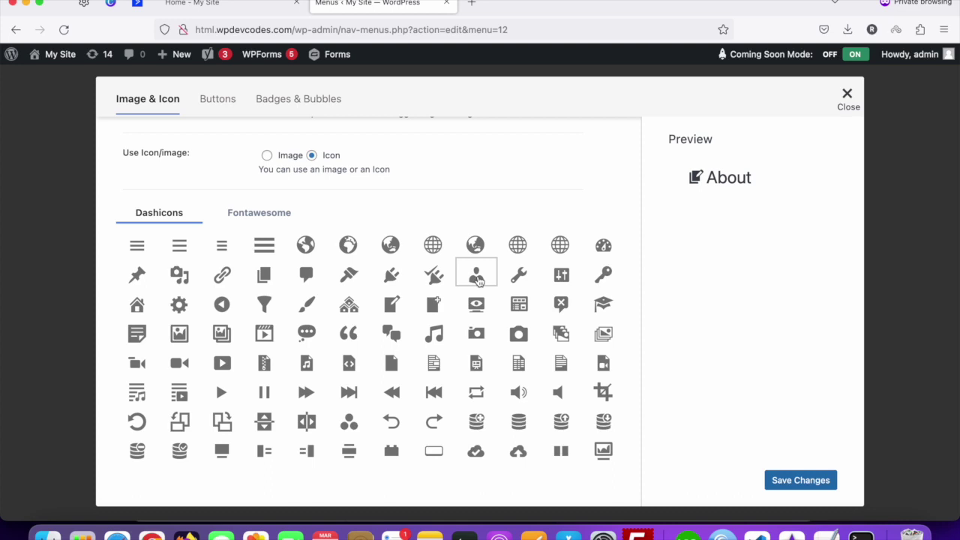
{"action": "left_click", "coordinate": [478, 278]}
{"action": "left_click", "coordinate": [792, 481]}
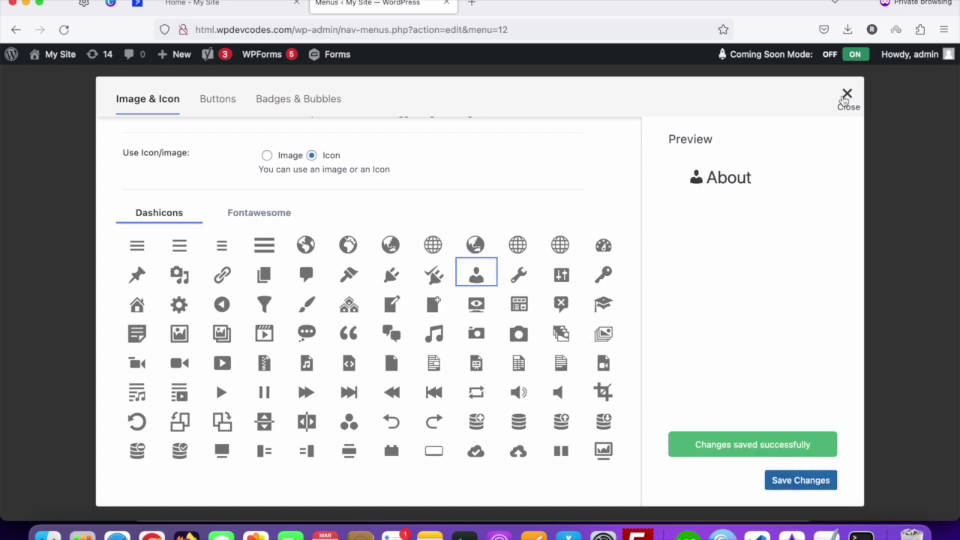
{"action": "left_click", "coordinate": [844, 99]}
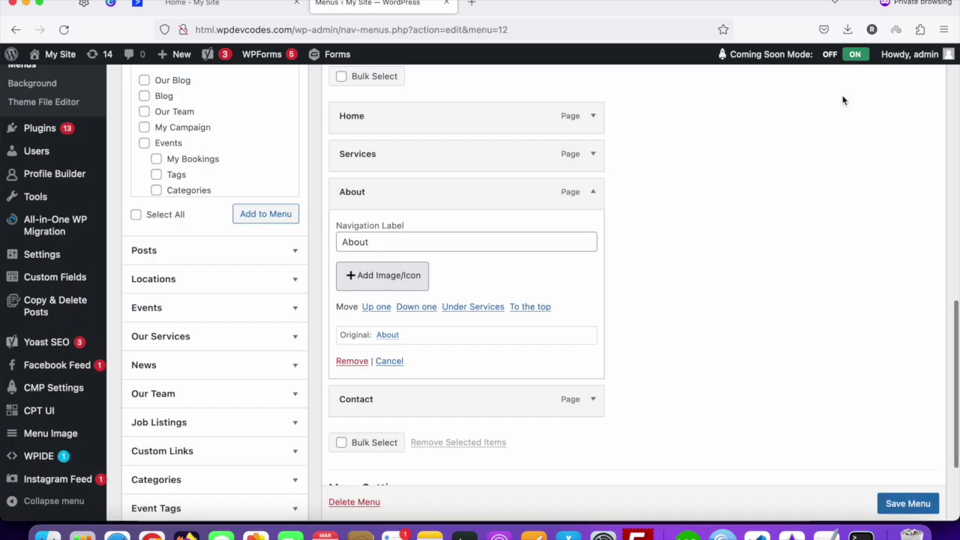
- Collapse the About item, open the Contact menu item's image and icon settings, and choose to use an icon
{"action": "left_click", "coordinate": [597, 193]}
{"action": "left_click", "coordinate": [594, 230]}
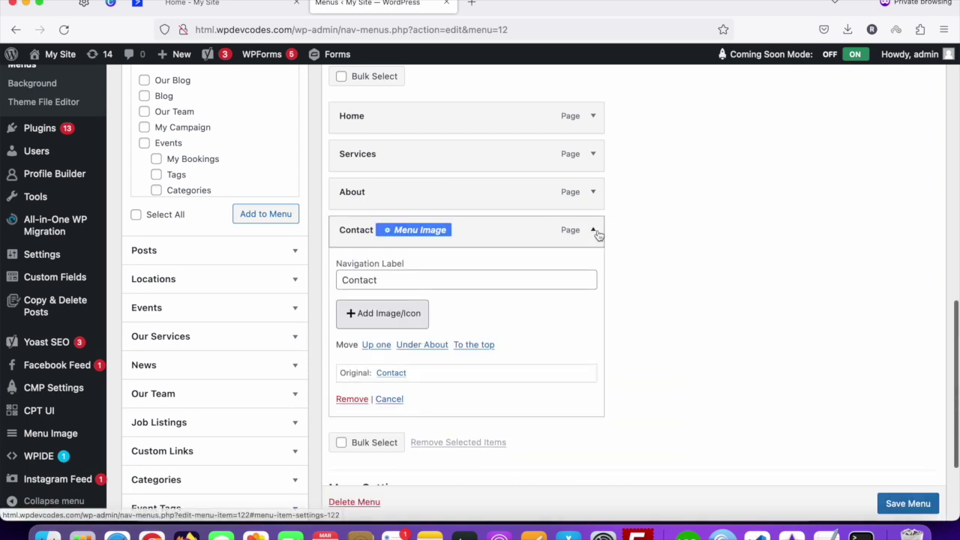
{"action": "left_click", "coordinate": [391, 313]}
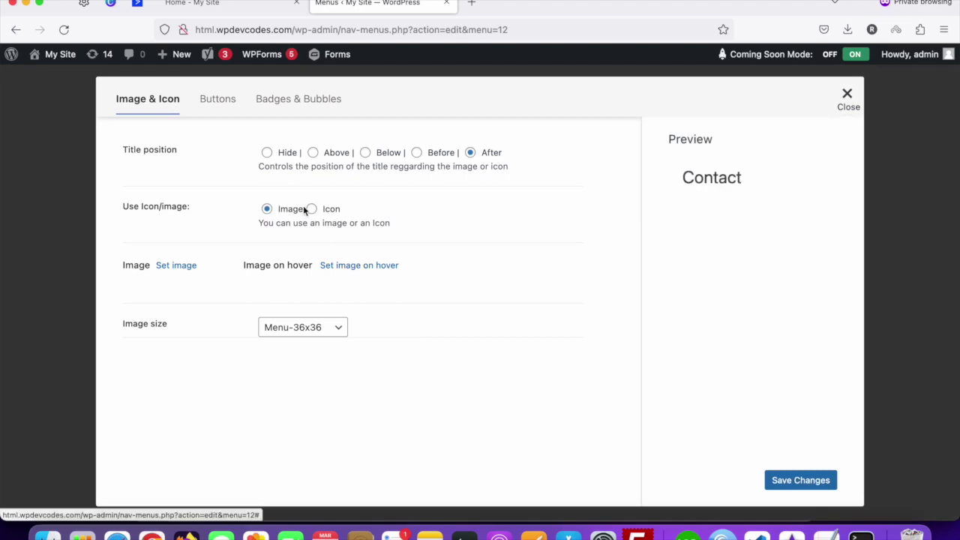
{"action": "left_click", "coordinate": [311, 209]}
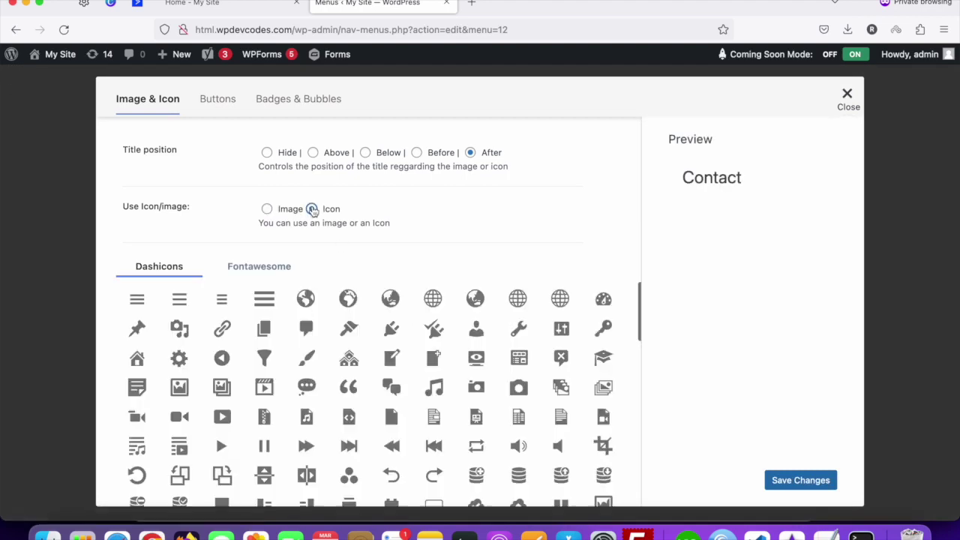
- Choose the phone handset from the Dashicons set for the Contact menu item, and save and close its icon settings
{"action": "scroll", "coordinate": [392, 315], "scroll_direction": "down", "scroll_amount": 2}
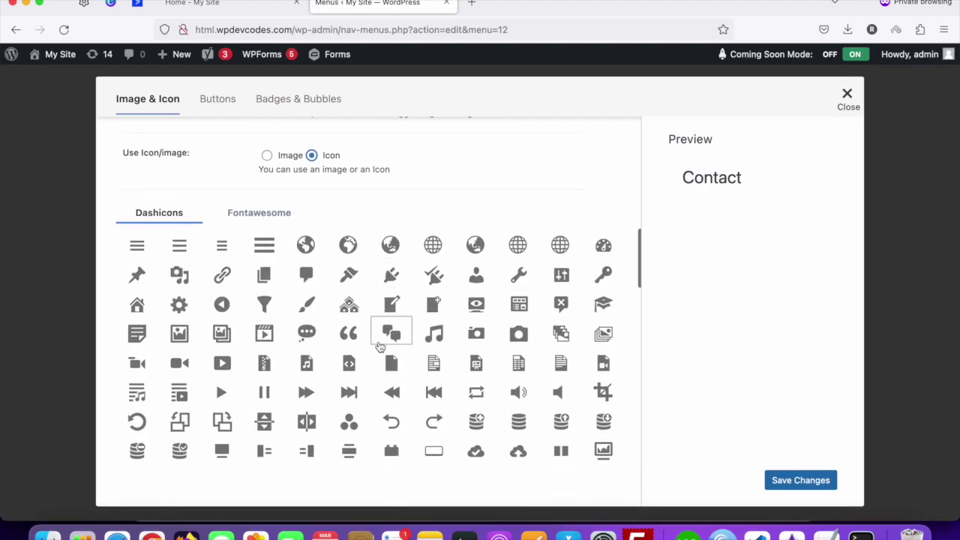
{"action": "scroll", "coordinate": [377, 343], "scroll_direction": "down", "scroll_amount": 1}
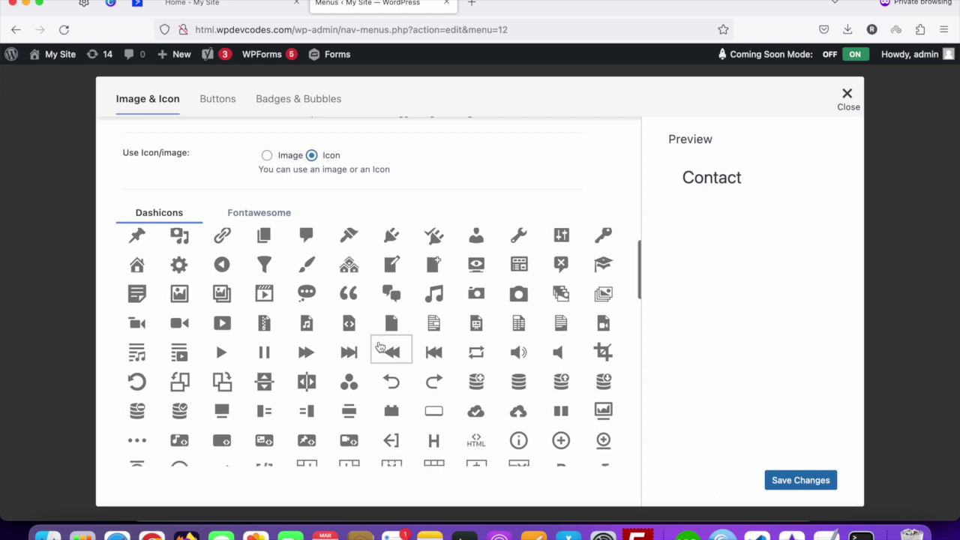
{"action": "scroll", "coordinate": [379, 347], "scroll_direction": "down", "scroll_amount": 8}
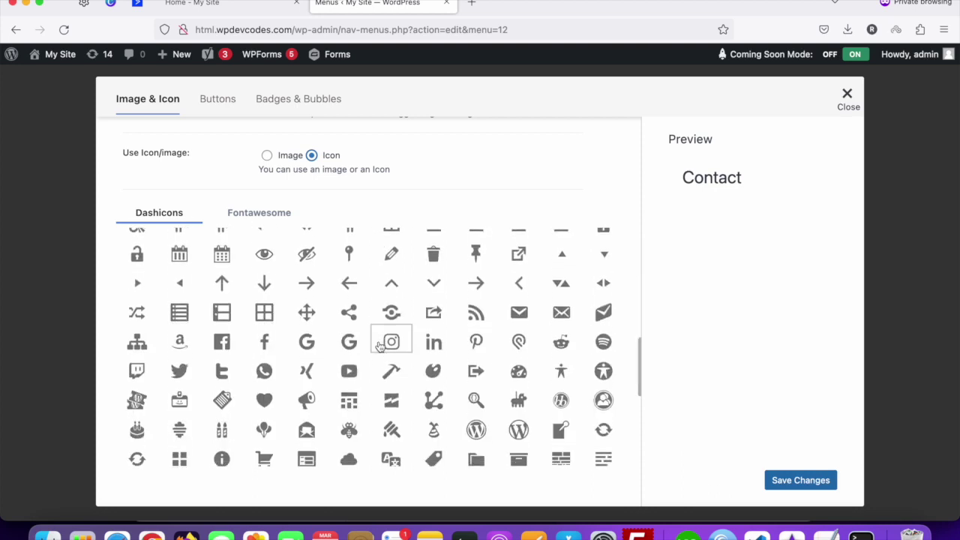
{"action": "scroll", "coordinate": [379, 345], "scroll_direction": "down", "scroll_amount": 5}
{"action": "scroll", "coordinate": [379, 345], "scroll_direction": "down", "scroll_amount": 2}
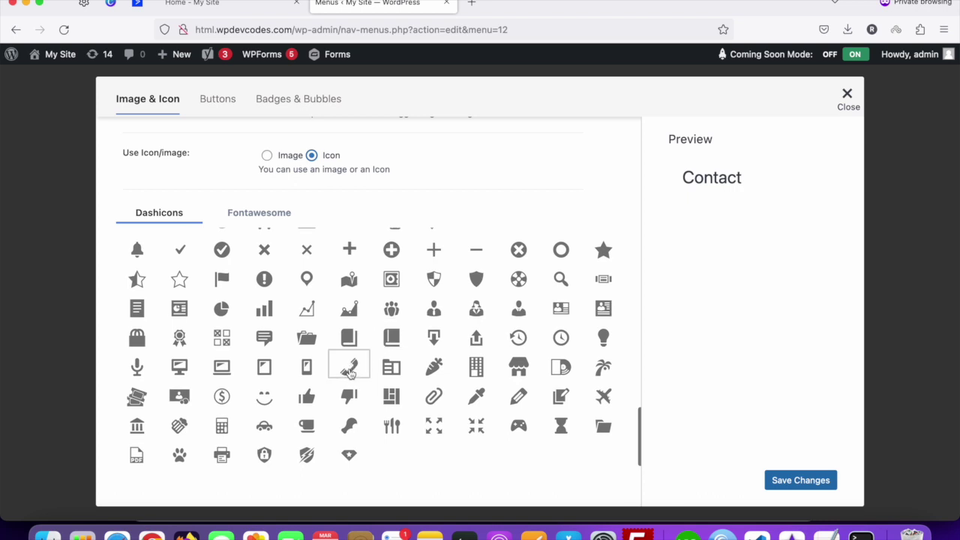
{"action": "left_click", "coordinate": [349, 367]}
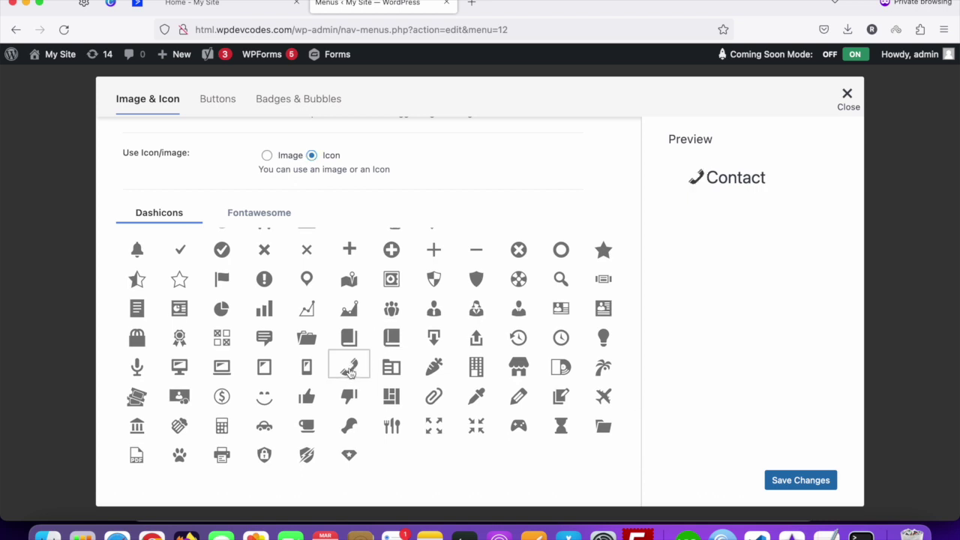
{"action": "left_click", "coordinate": [799, 484]}
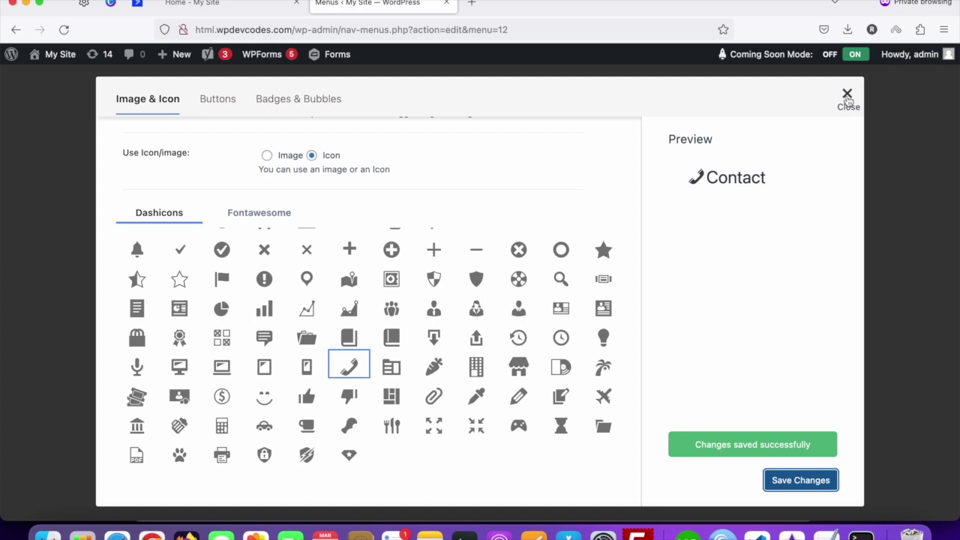
{"action": "left_click", "coordinate": [847, 95]}
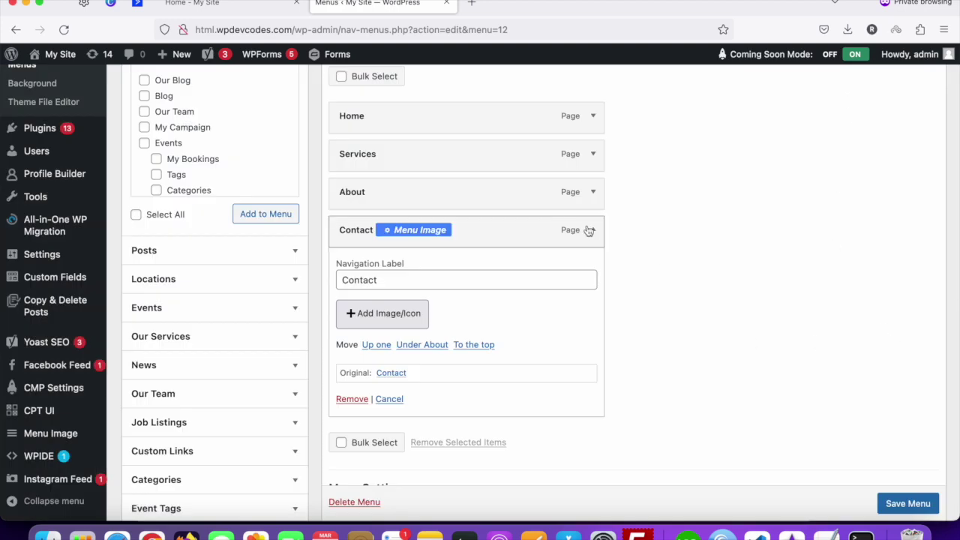
- Save the navigation menu and reload the site's home page to check the header menu
{"action": "left_click", "coordinate": [592, 230]}
{"action": "left_click", "coordinate": [915, 417]}
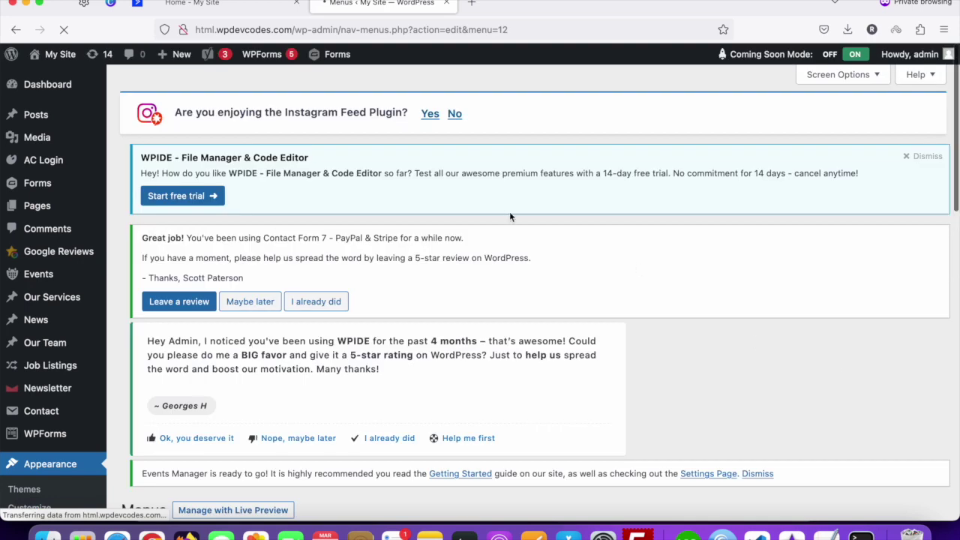
{"action": "left_click", "coordinate": [194, 4]}
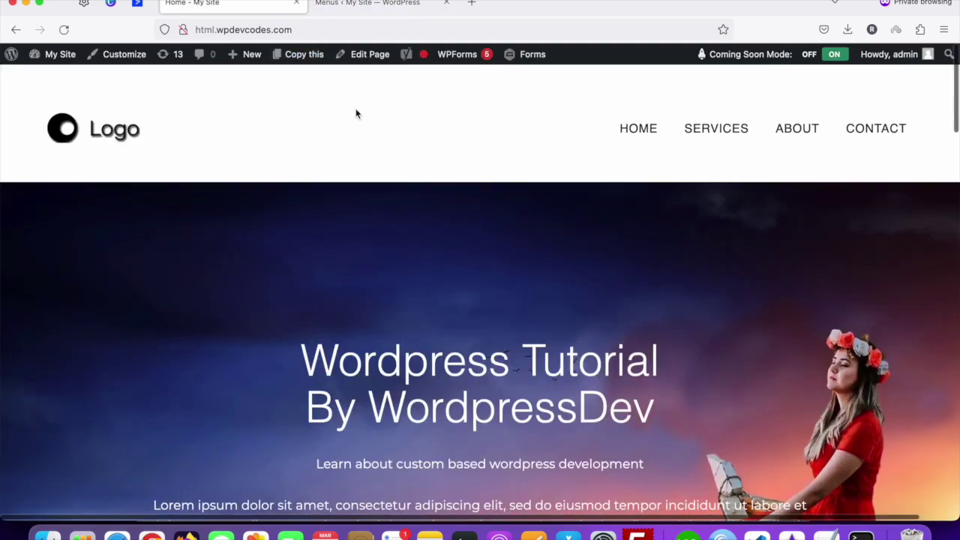
{"action": "right_click", "coordinate": [237, 6]}
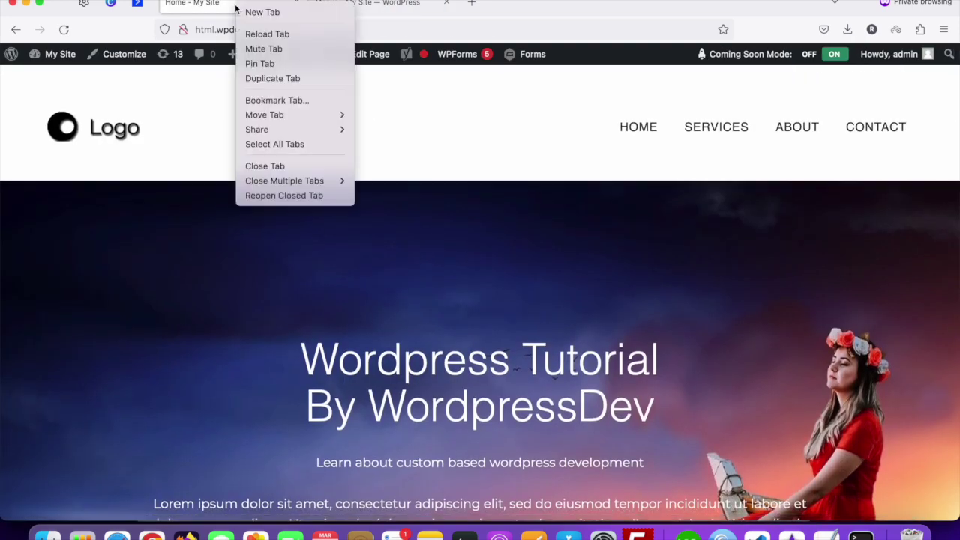
{"action": "left_click", "coordinate": [264, 34]}
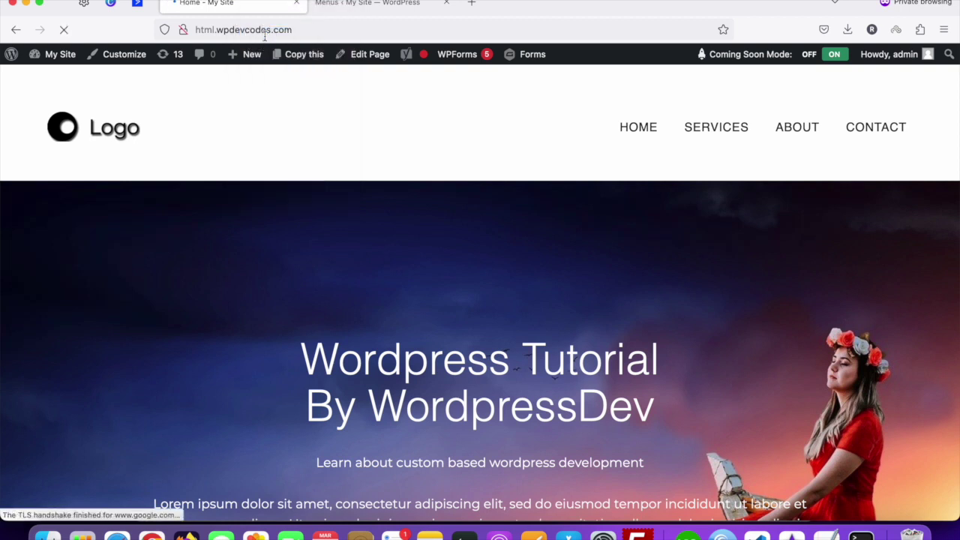